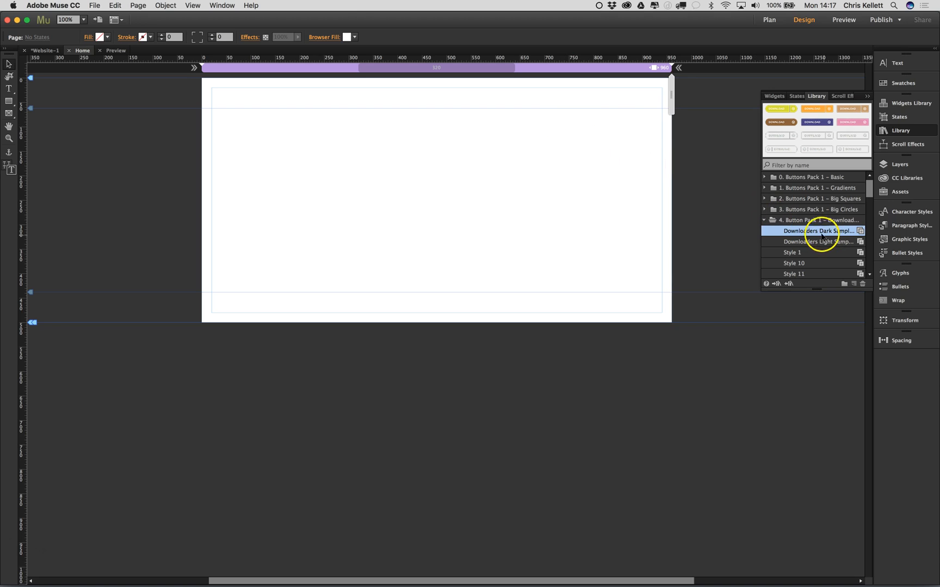
Step: Set the page's browser fill to the dark blue-grey swatch 313842
click(351, 37)
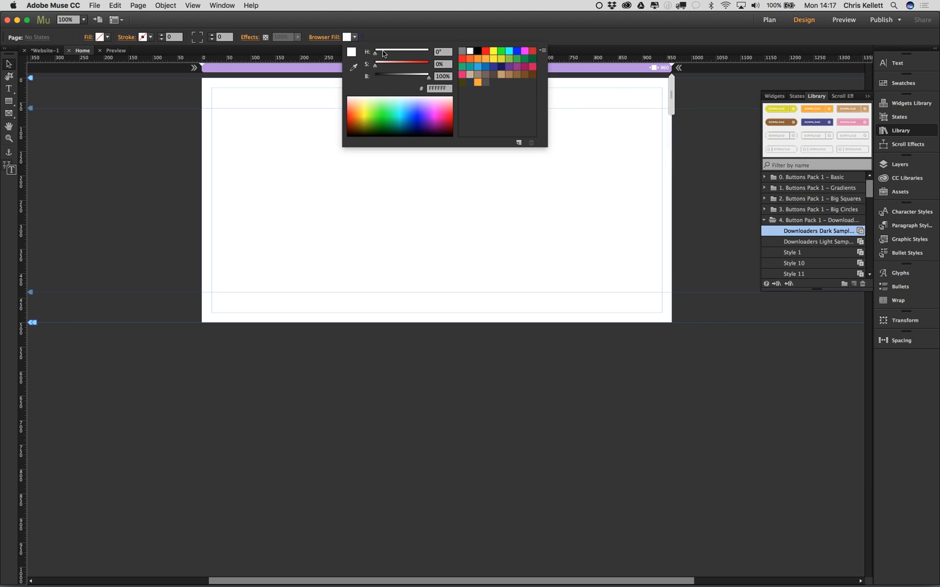
click(465, 82)
click(469, 84)
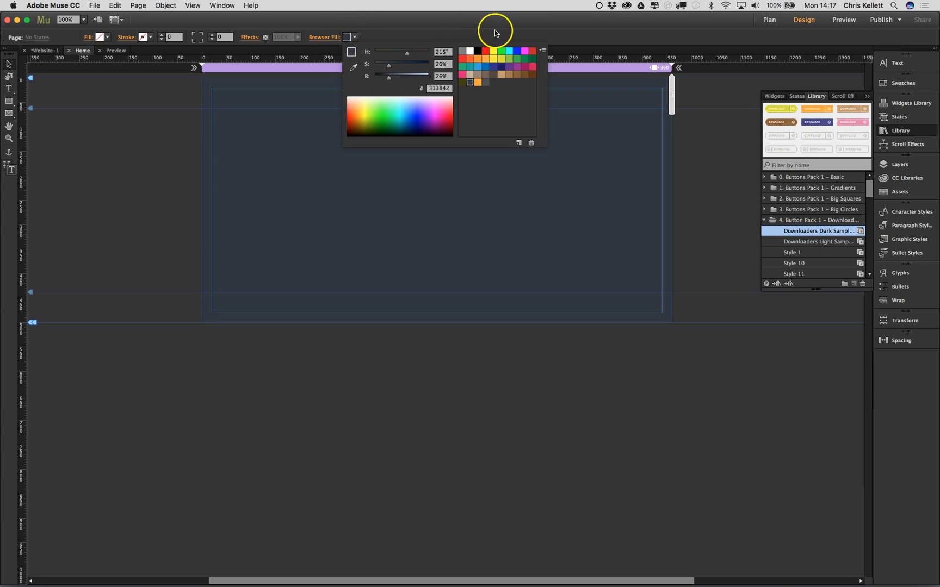
Step: Place the Downloaders Dark sample set from the library on the page, with its button rows inside the page margins
drag(851, 112, 399, 122)
drag(523, 193, 426, 133)
click(667, 208)
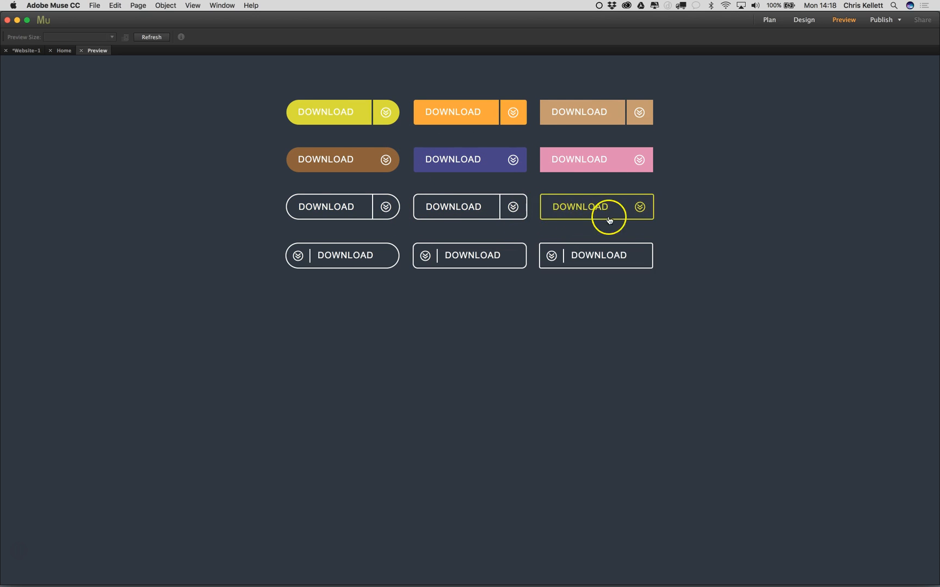
Step: Close the page preview and delete the six solid-coloured download buttons in the upper two rows
click(81, 50)
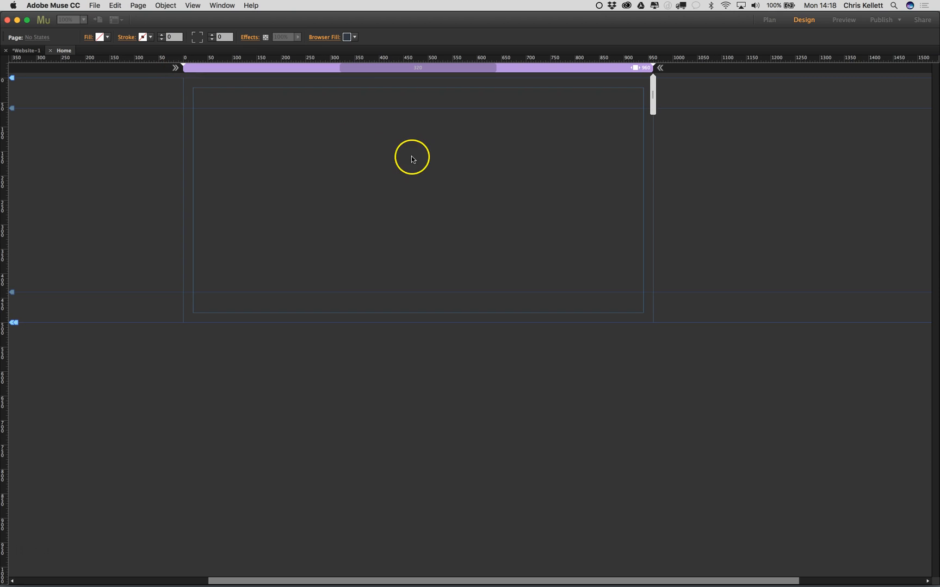
drag(640, 188, 299, 98)
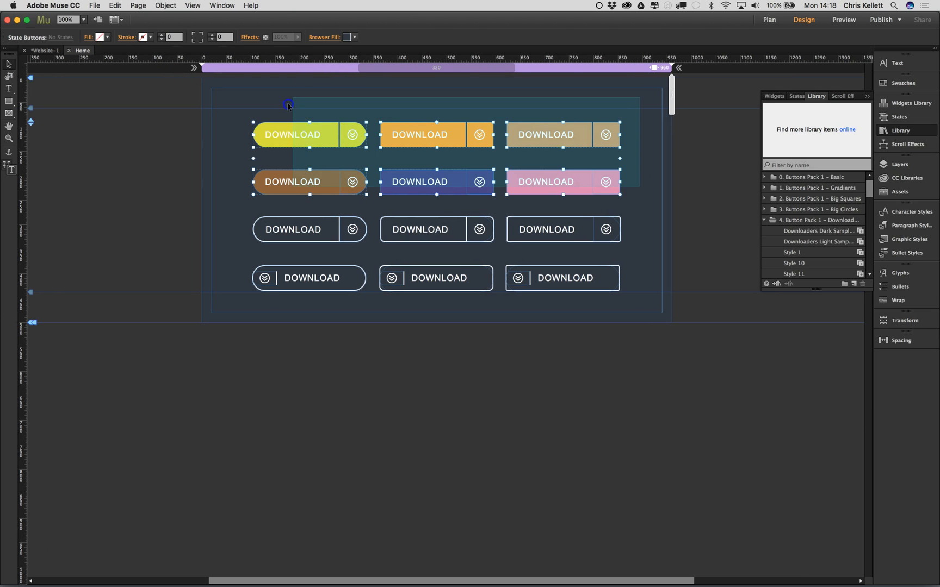
click(356, 140)
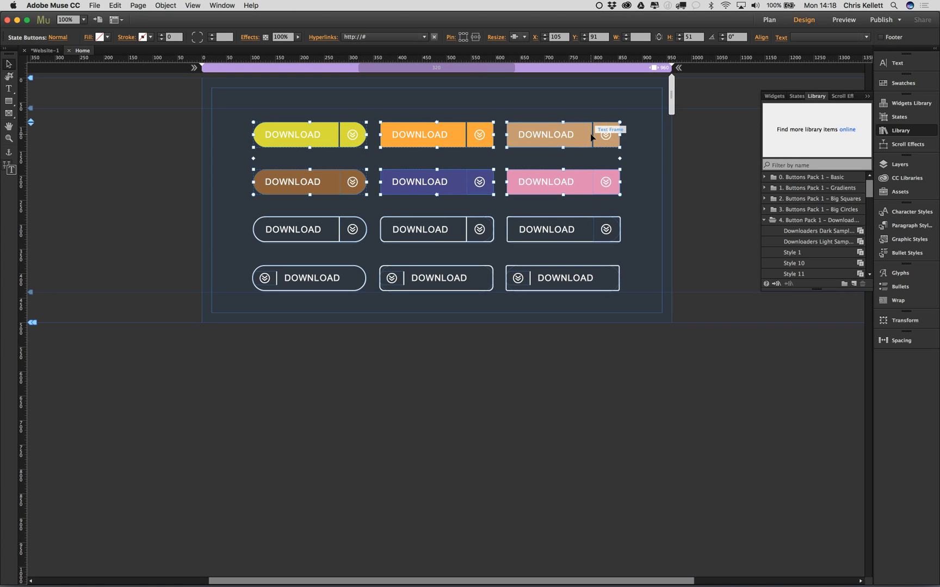
key(Delete)
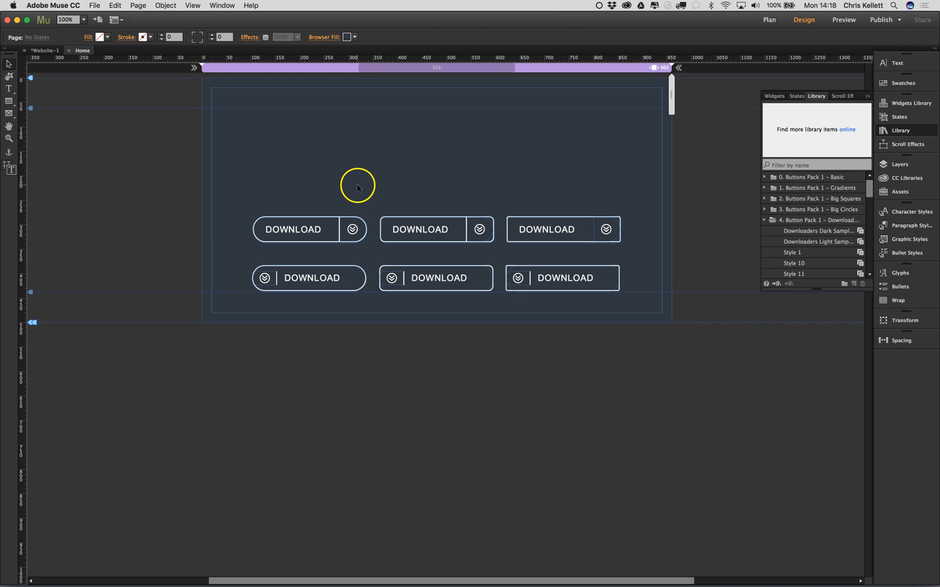
click(426, 195)
Step: Move the pill-shaped outline button to the cleared upper area and pull its DOWNLOAD text frame out below it
drag(333, 228, 331, 138)
click(317, 139)
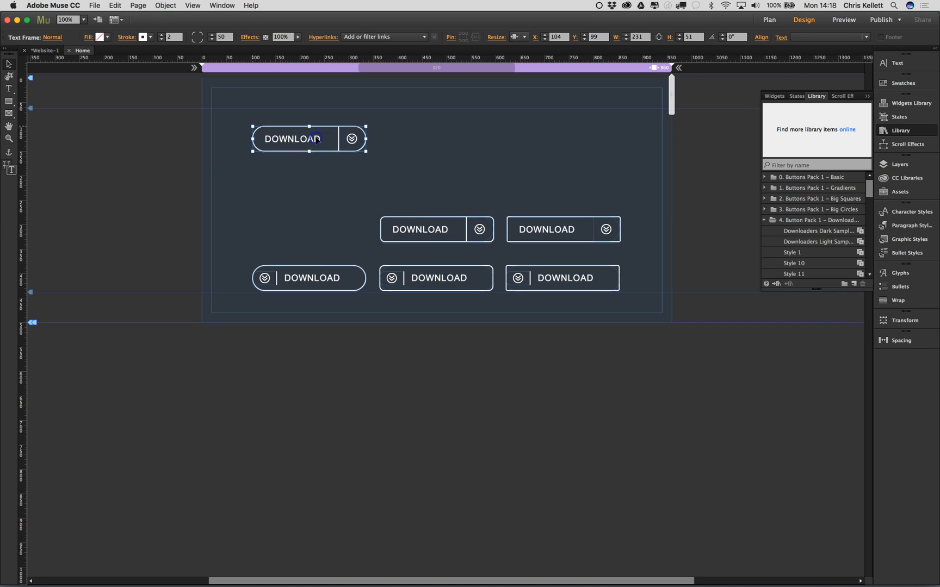
drag(311, 139, 310, 174)
Step: Pull the arrow icon's text frame out of the pill-shaped state button and place it to the button's right
click(340, 136)
click(340, 141)
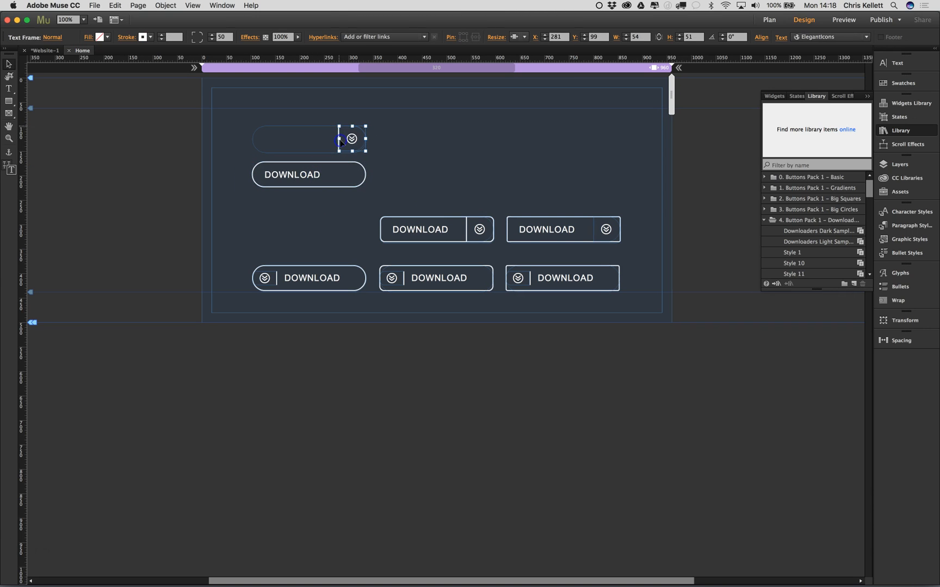
drag(355, 139, 435, 139)
click(342, 163)
click(342, 163)
Step: Examine the states of the emptied state button container
click(337, 135)
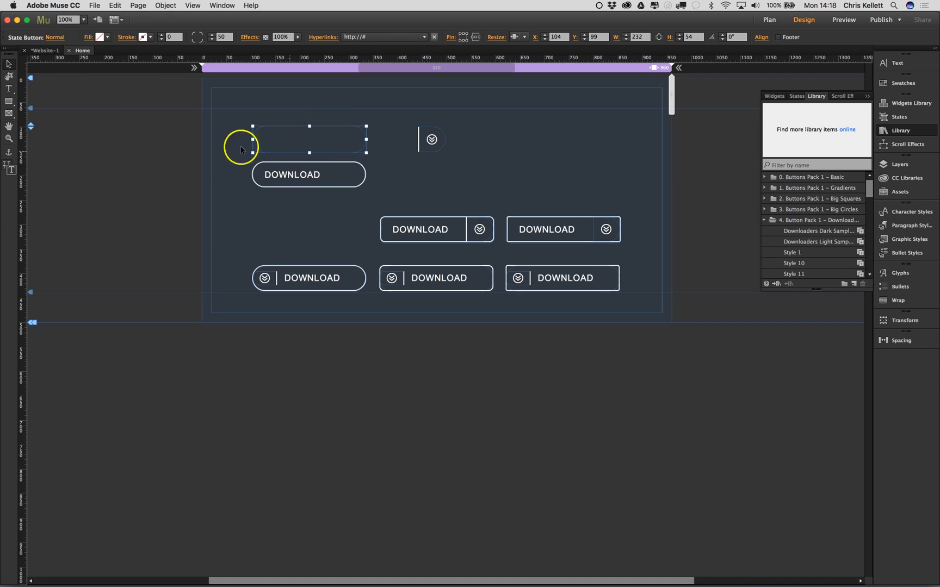
click(55, 37)
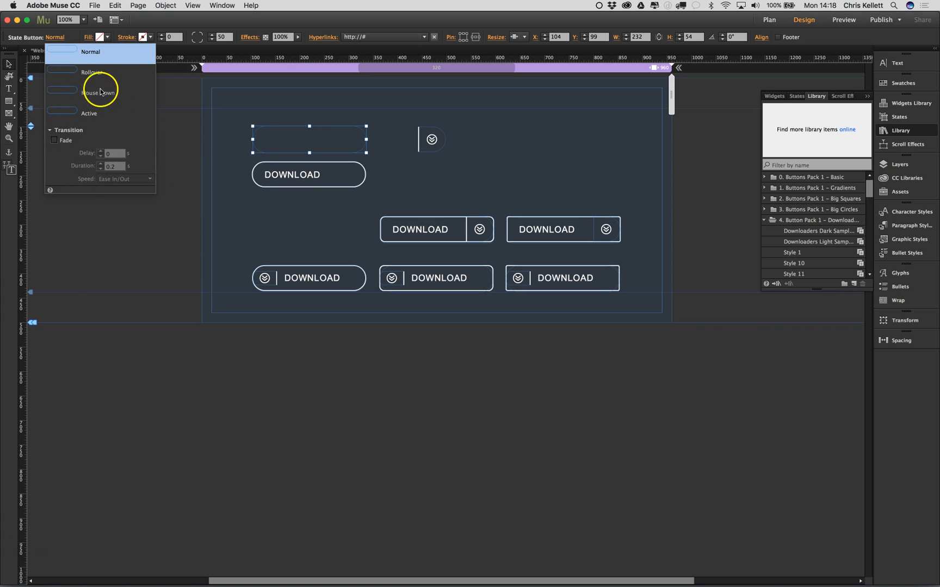
click(223, 36)
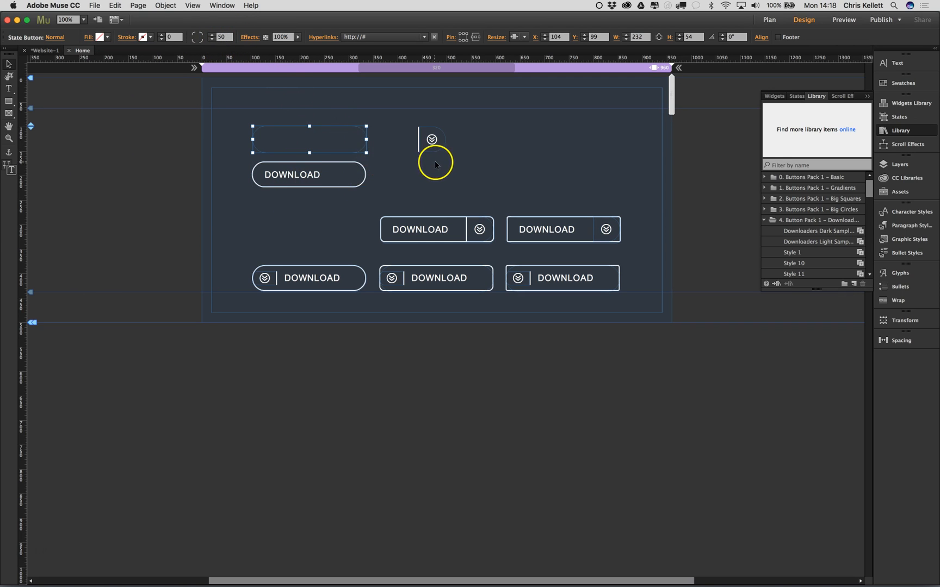
Step: Shift the detached DOWNLOAD text frame to X 124, Y 170 and view its list of states
click(363, 178)
mouse_move(315, 182)
mouse_down()
mouse_move(326, 169)
mouse_move(326, 180)
mouse_up()
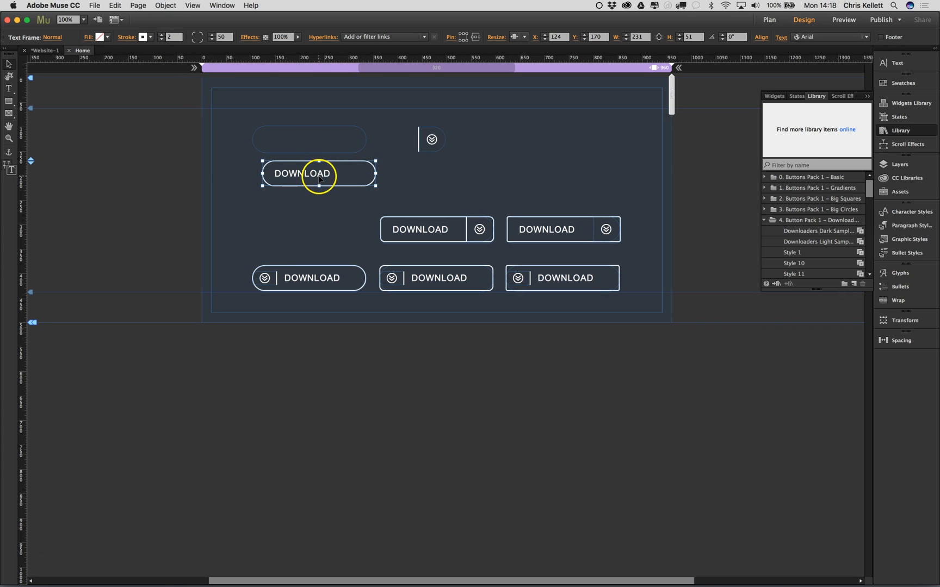
click(53, 37)
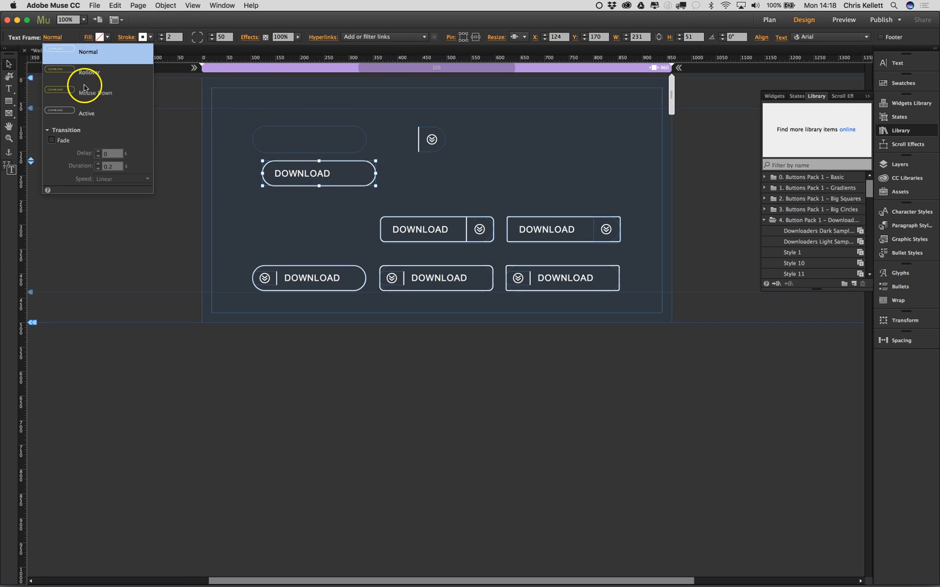
Step: Try the second stroke alignment on the DOWNLOAD text frame and restore the first one
click(126, 36)
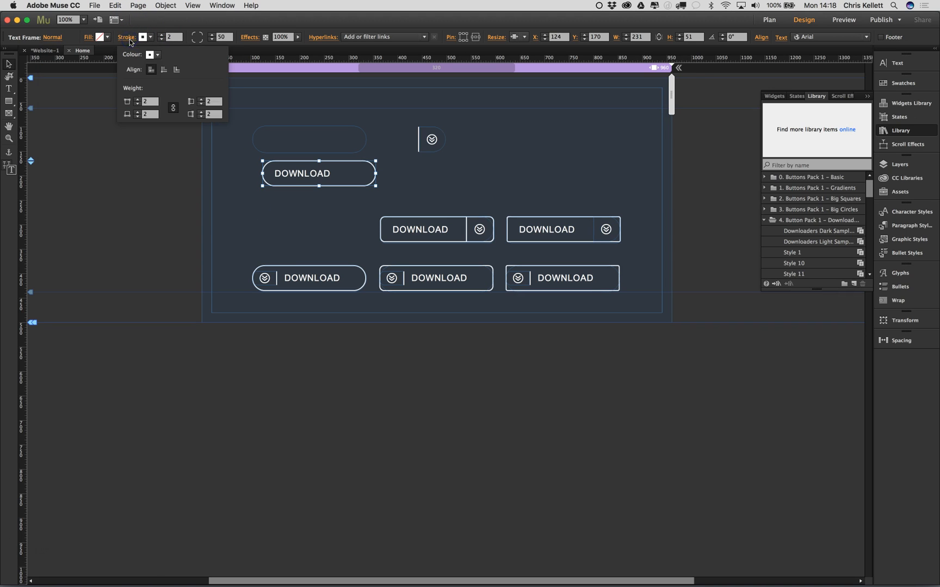
click(164, 71)
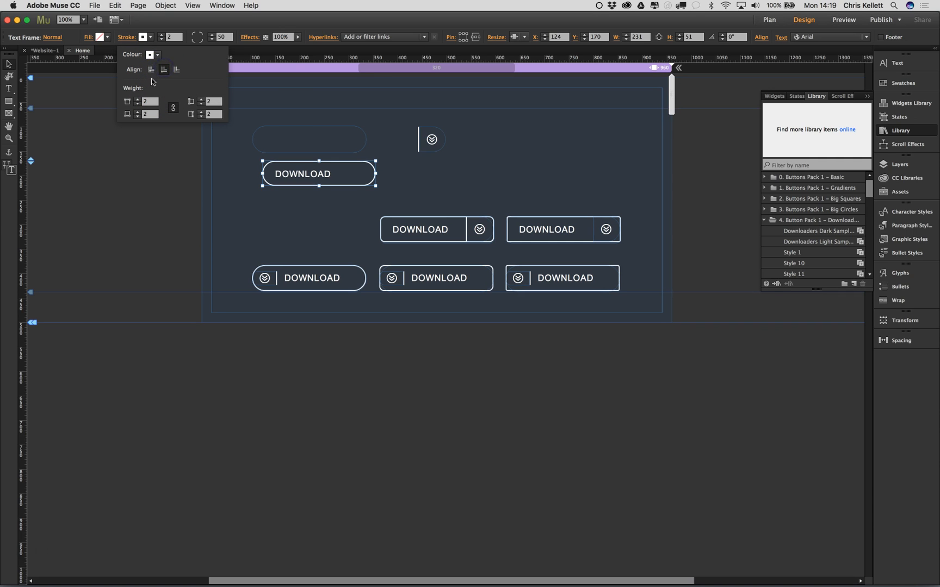
click(151, 70)
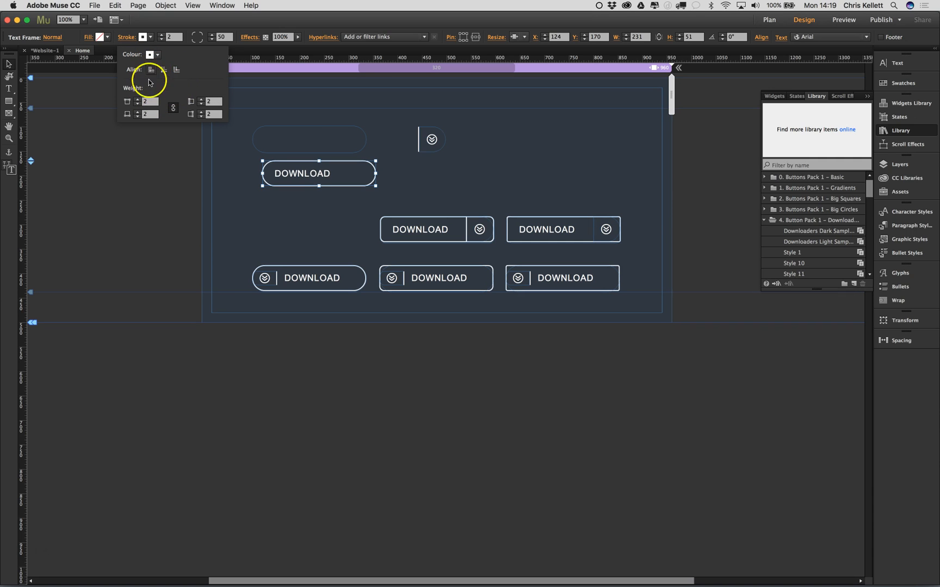
click(173, 108)
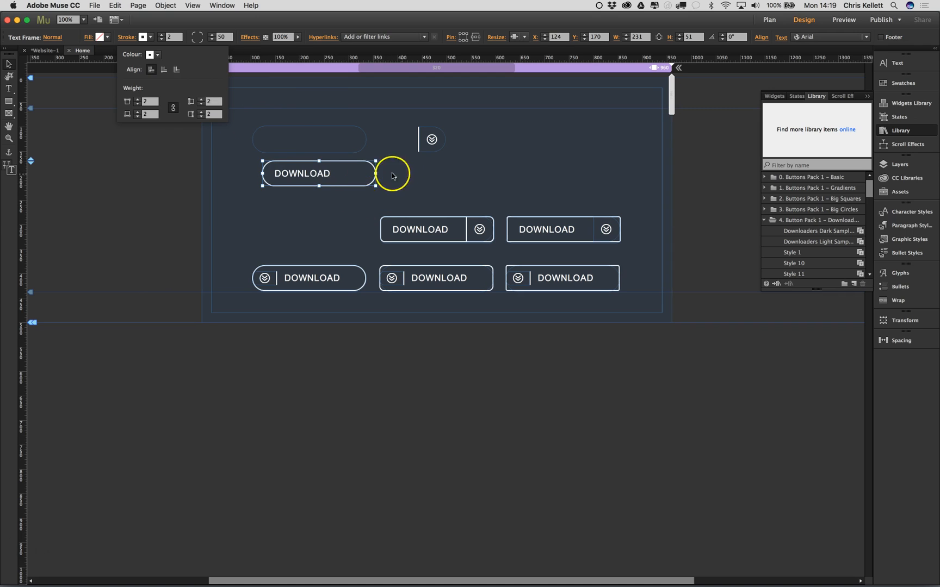
click(289, 178)
click(236, 186)
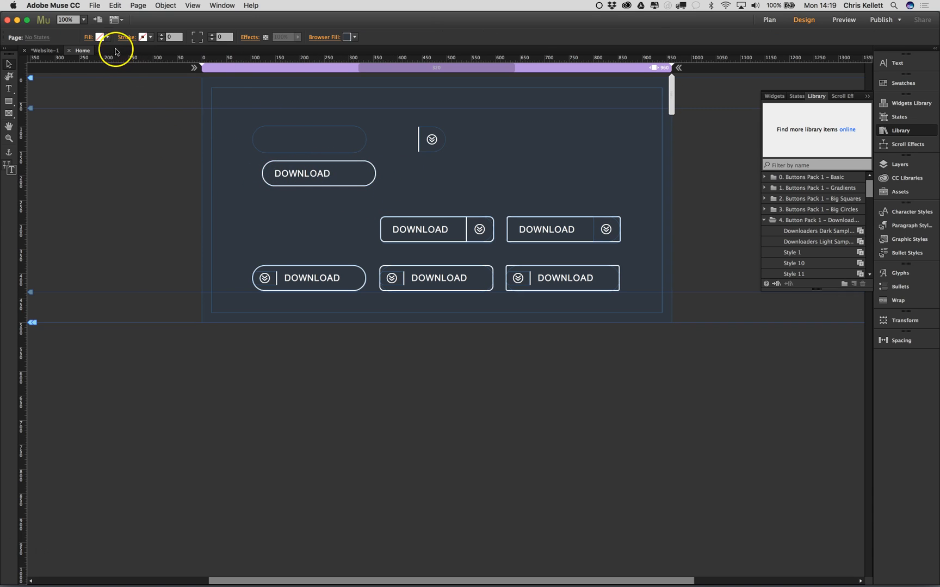
Step: Show the Rollover state of the detached DOWNLOAD text frame and deselect it
click(296, 177)
click(55, 39)
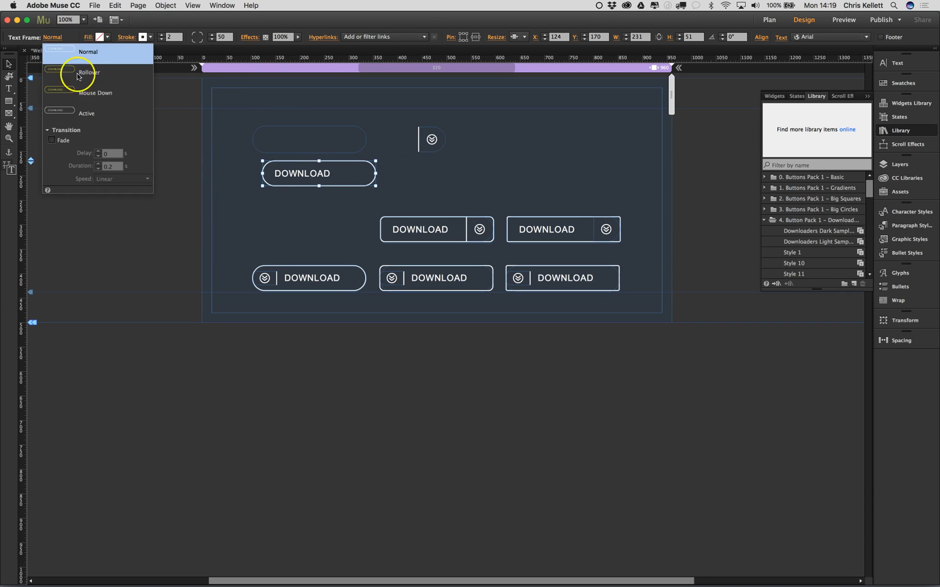
click(84, 72)
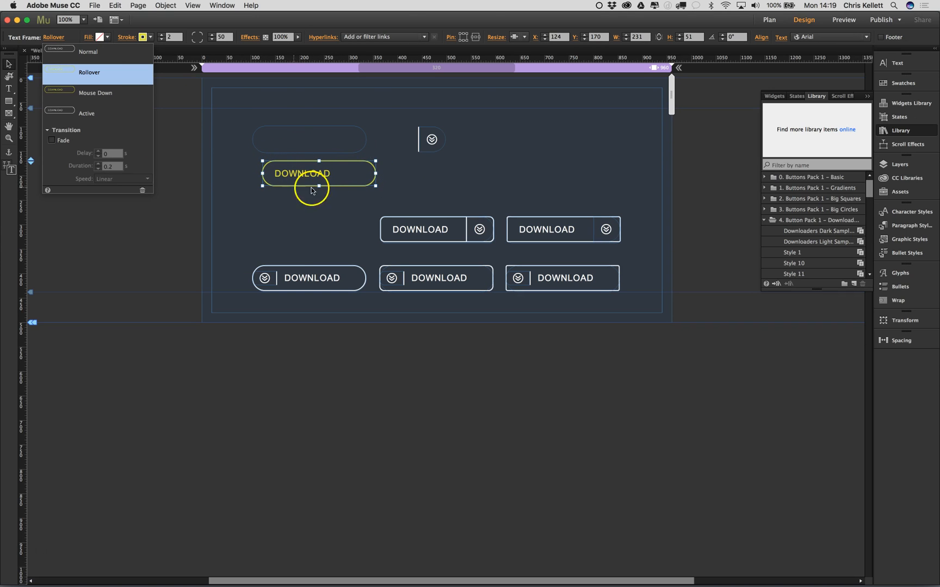
click(423, 194)
click(468, 195)
Step: Move the arrow icon frame to X 395, Y 119 and inspect its rollover attributes and icon character
drag(432, 140, 414, 148)
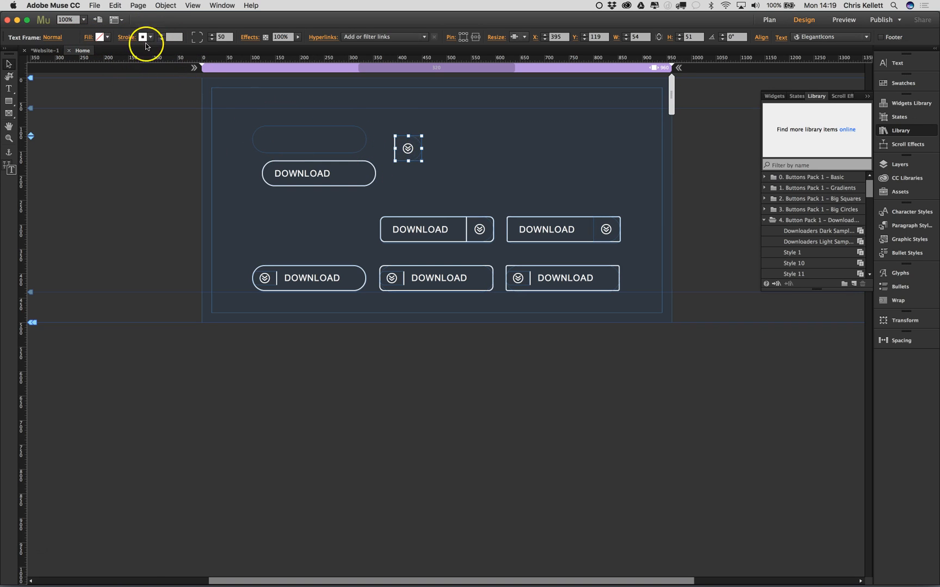
click(57, 36)
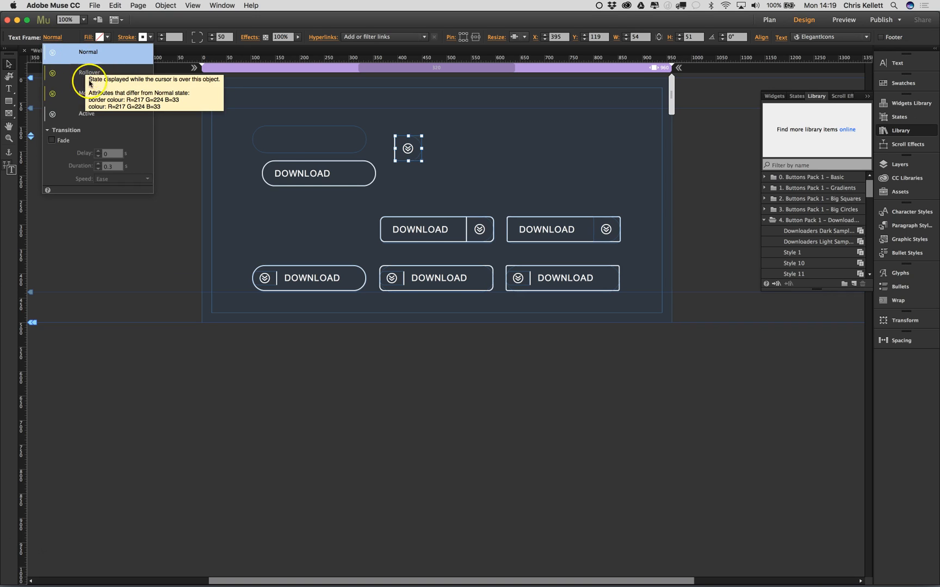
click(404, 144)
double_click(414, 151)
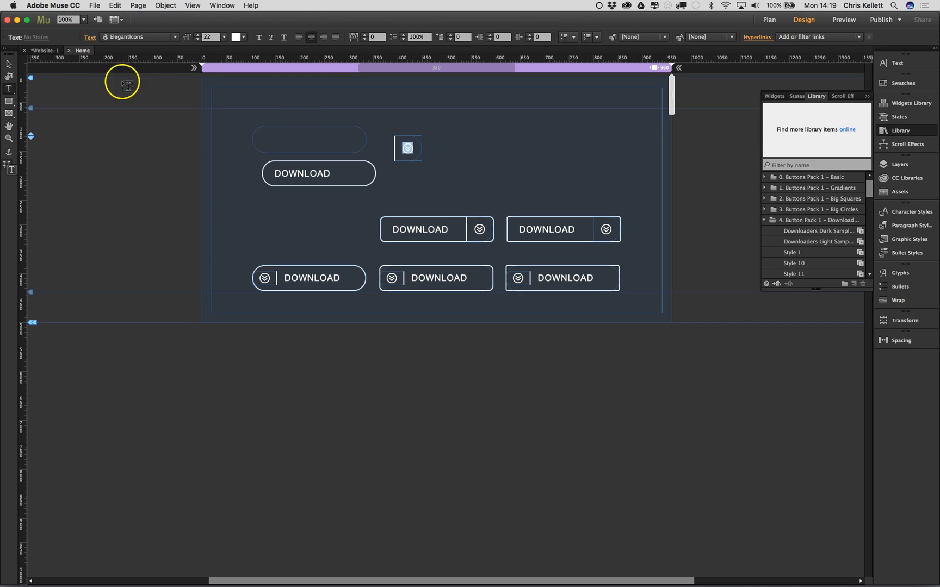
click(9, 64)
click(436, 150)
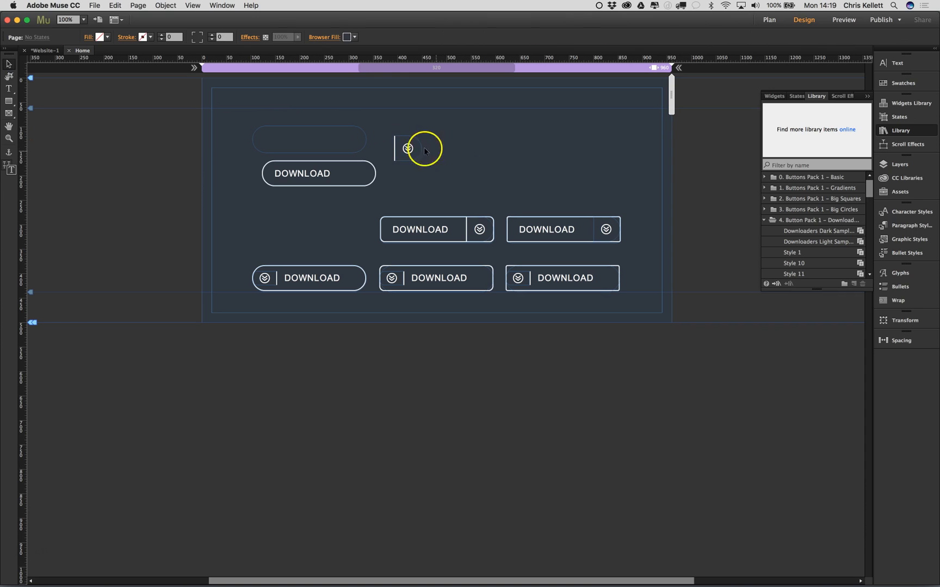
Step: Move the arrow icon frame down beside the DOWNLOAD text frame, to X 404, Y 164
drag(409, 148, 413, 170)
key(Escape)
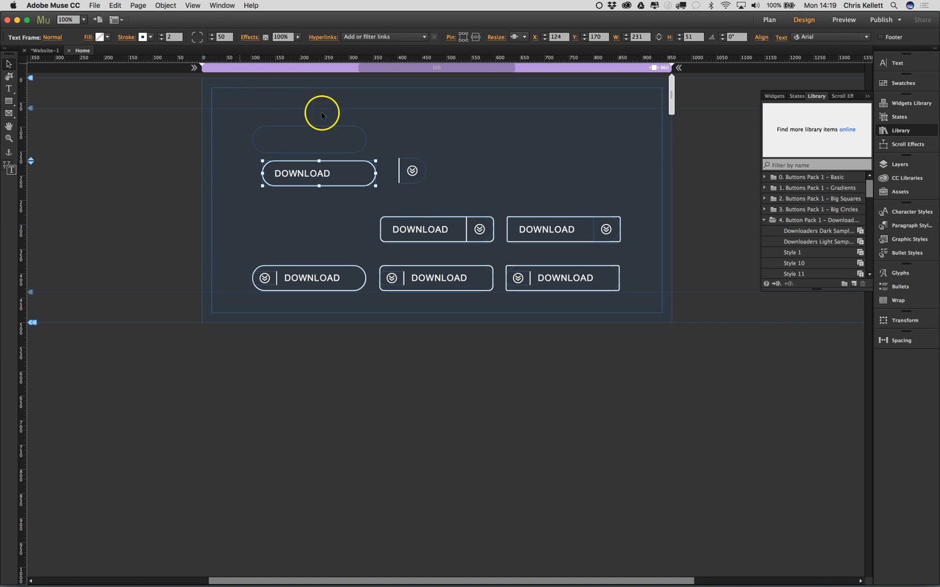
click(411, 166)
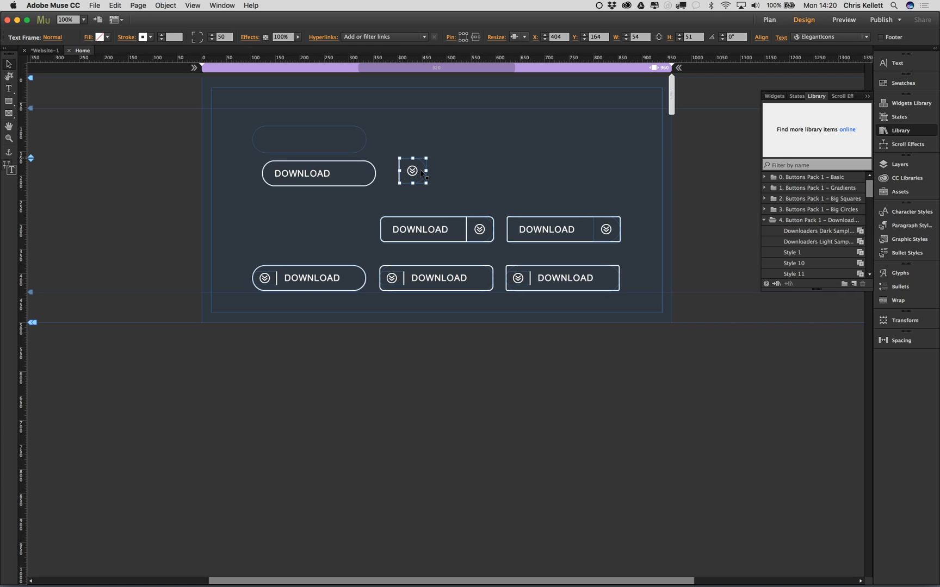
click(465, 163)
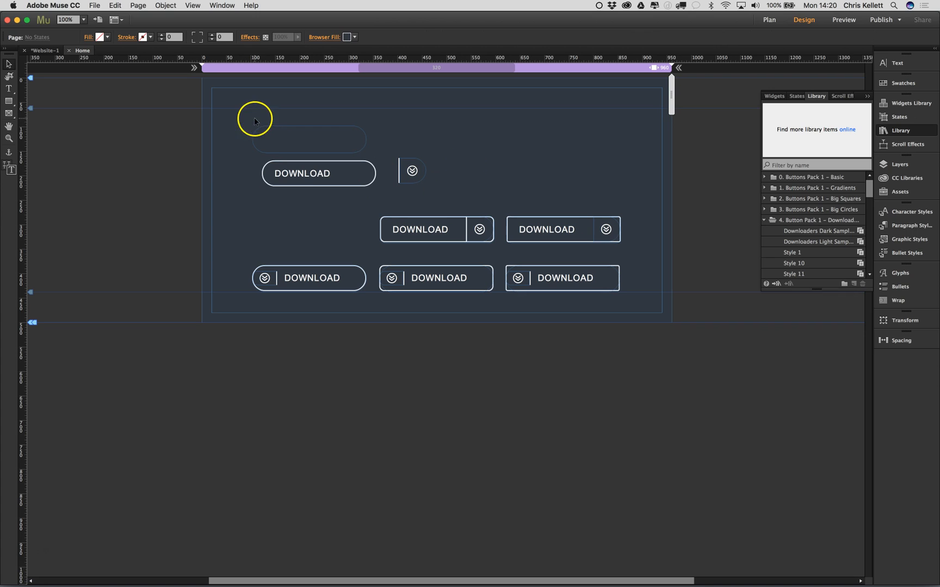
Step: Put the DOWNLOAD text frame back inside the empty state button, filling its outline
drag(346, 177, 337, 144)
click(322, 146)
click(309, 140)
Step: Put the arrow icon frame back inside the state button, aligned to the right end of the DOWNLOAD frame
click(401, 173)
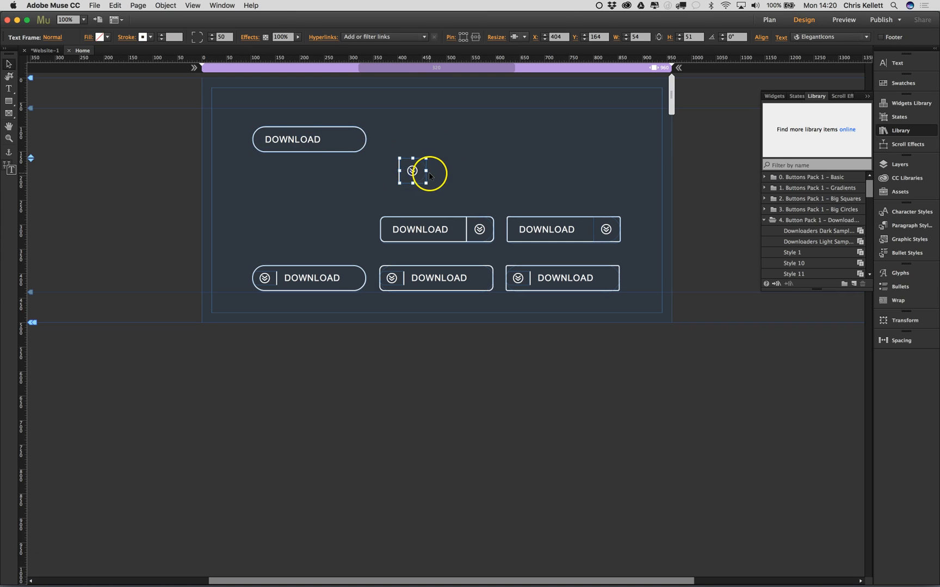
drag(417, 174, 351, 144)
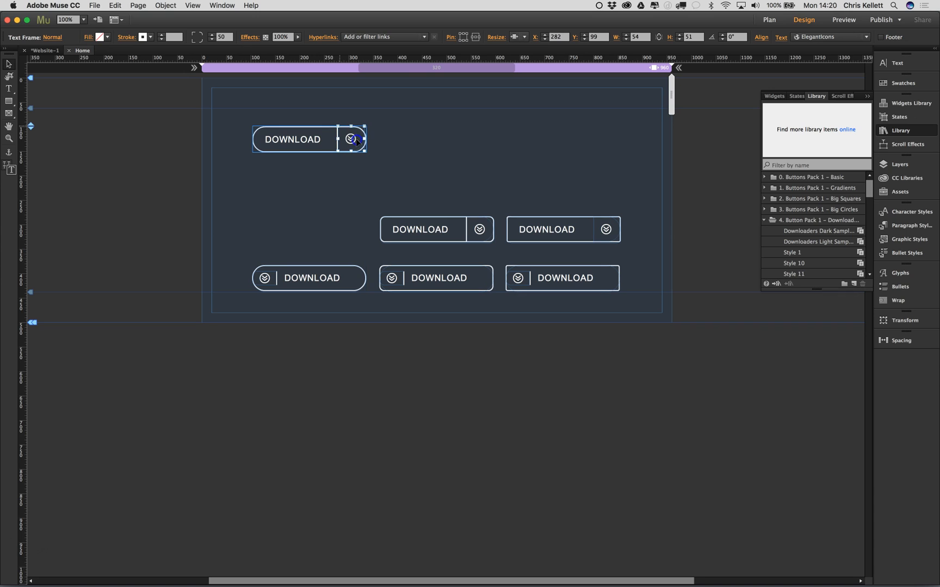
click(357, 140)
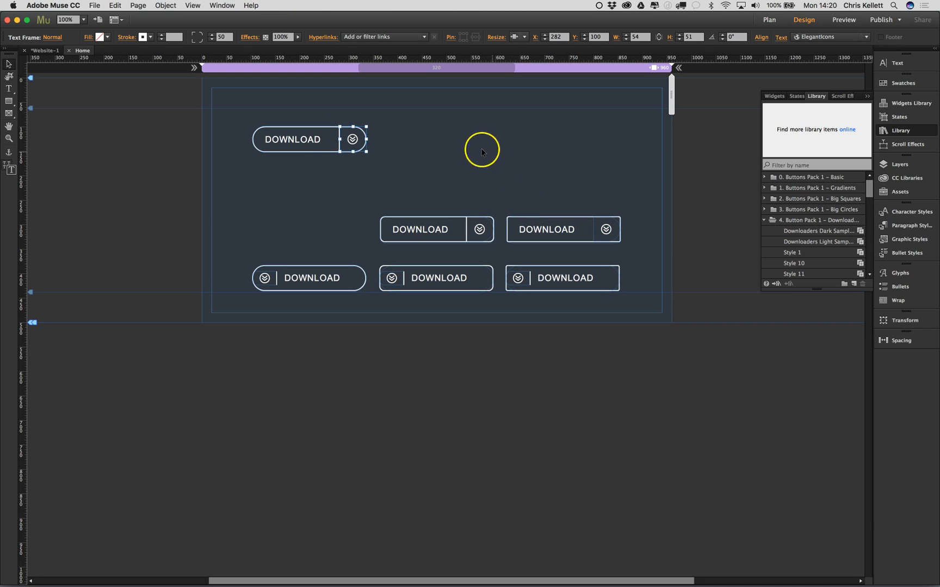
drag(488, 153, 468, 150)
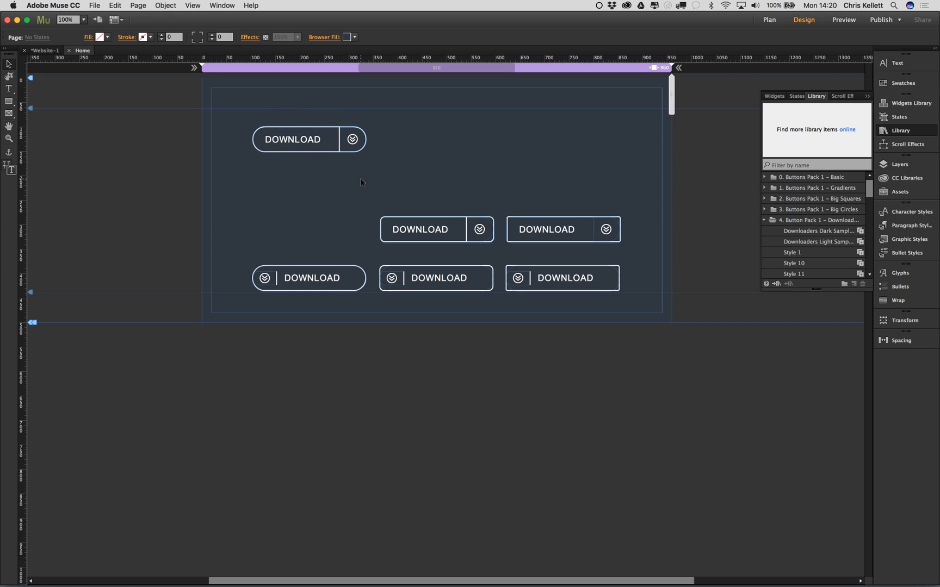
Step: Show the Rollover state of the reassembled pill-shaped state button and deselect it
click(406, 142)
click(365, 143)
click(49, 37)
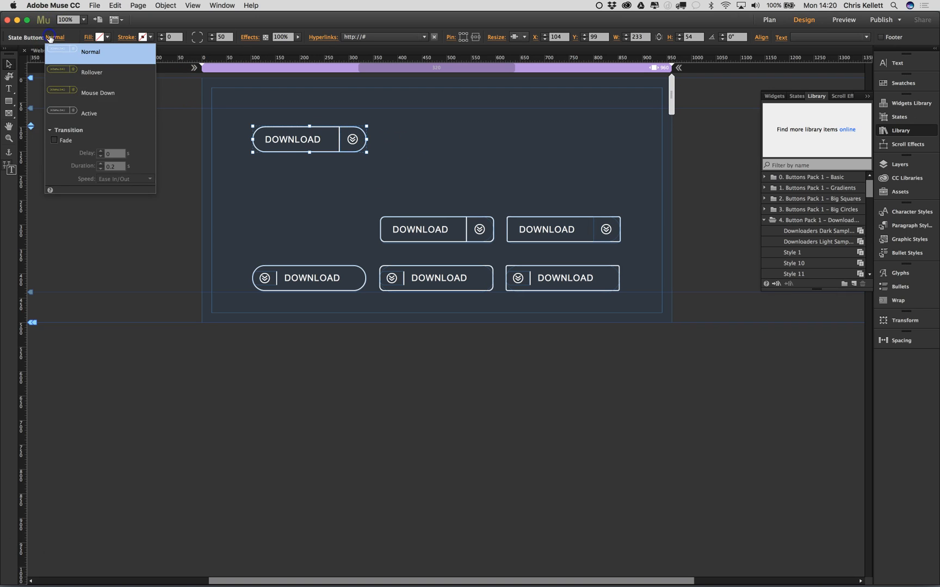
click(79, 74)
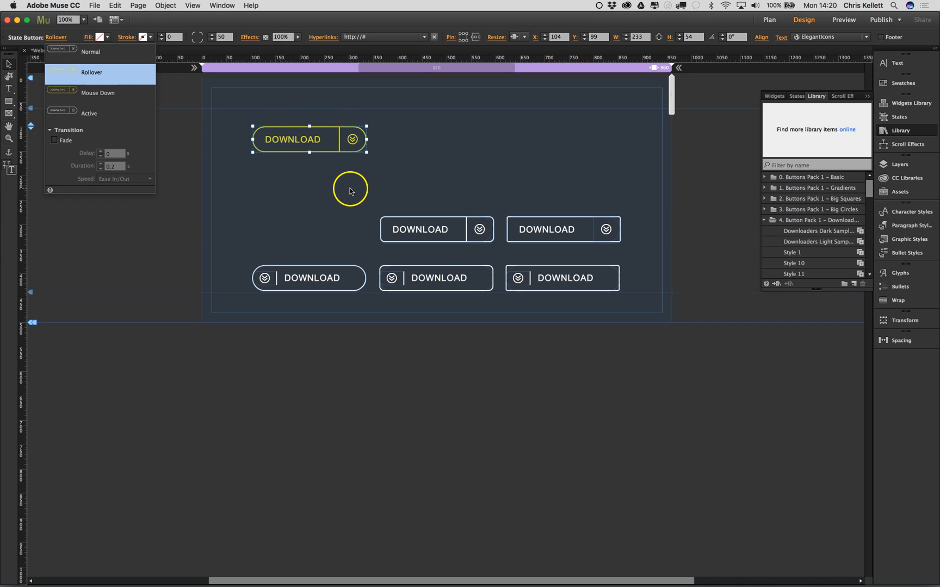
click(349, 142)
click(390, 142)
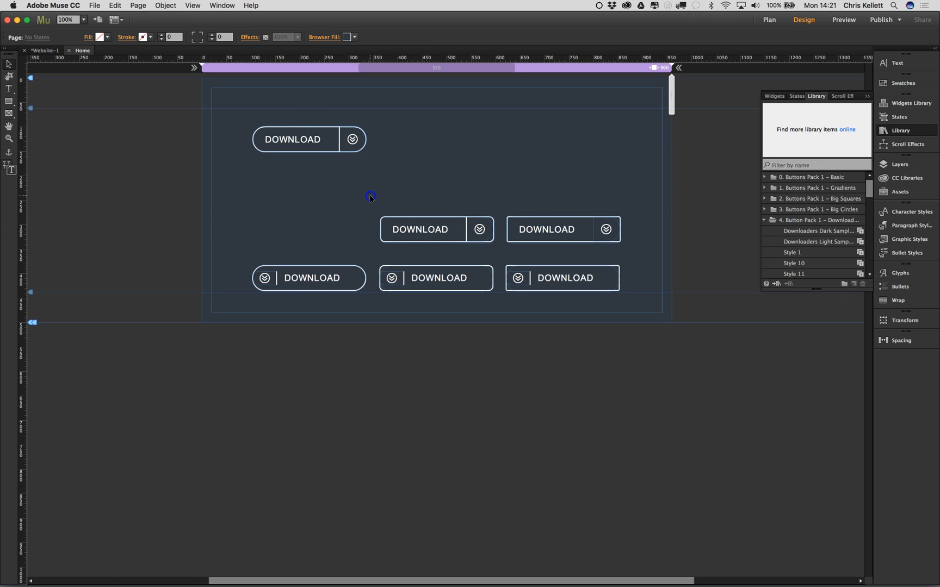
Step: Move the DOWNLOAD text frame out of the lower pill-shaped state button to X 91, Y 224
click(308, 286)
click(320, 287)
drag(336, 285, 329, 207)
Step: Move the arrow icon frame out of the lower pill button to just above it, and select the emptied state button
click(287, 272)
click(269, 283)
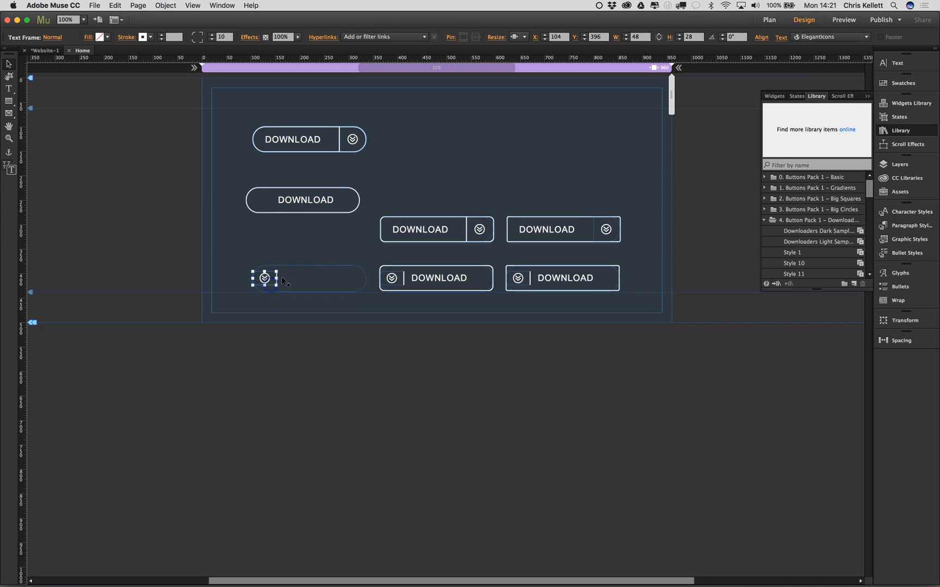
click(301, 279)
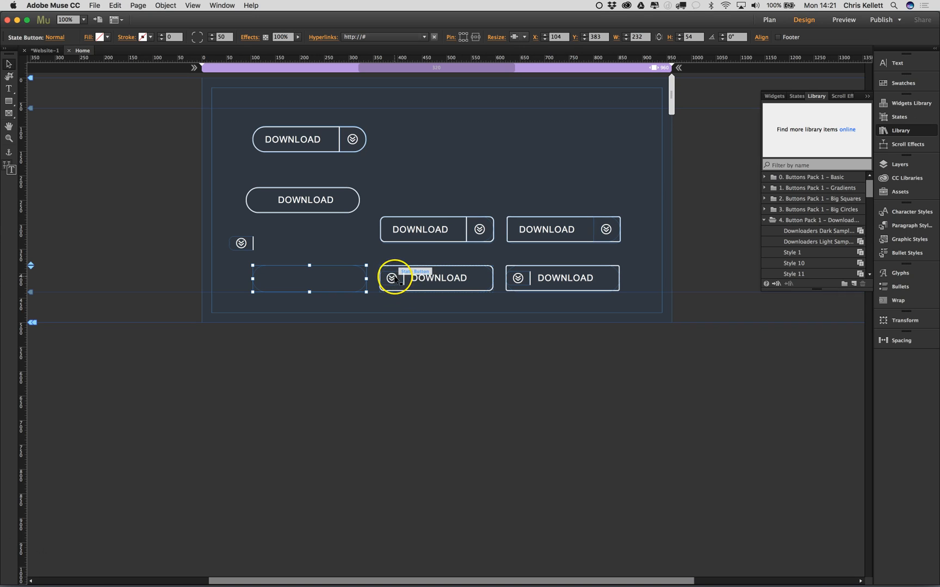
Step: Preview the page with the separated button parts and return to the Home page design
click(478, 249)
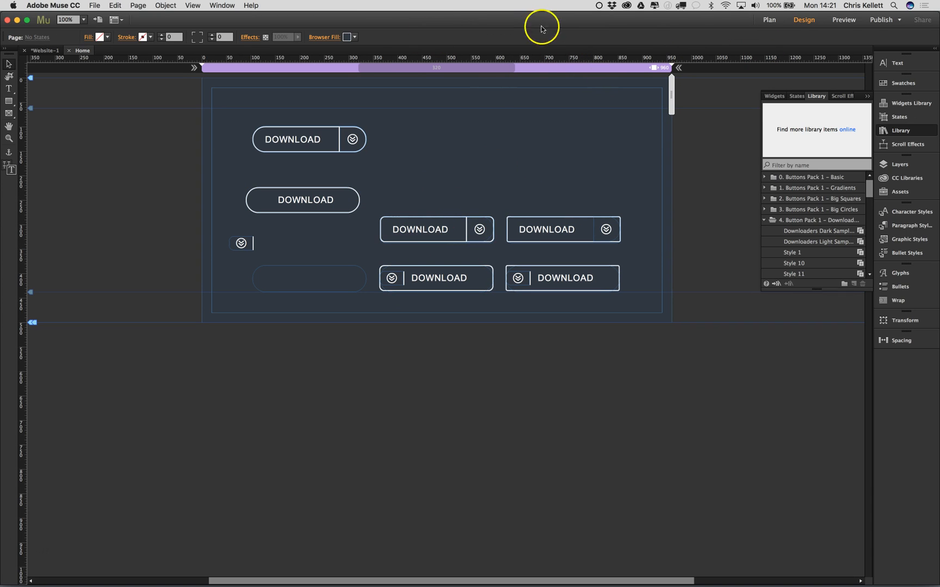
click(844, 19)
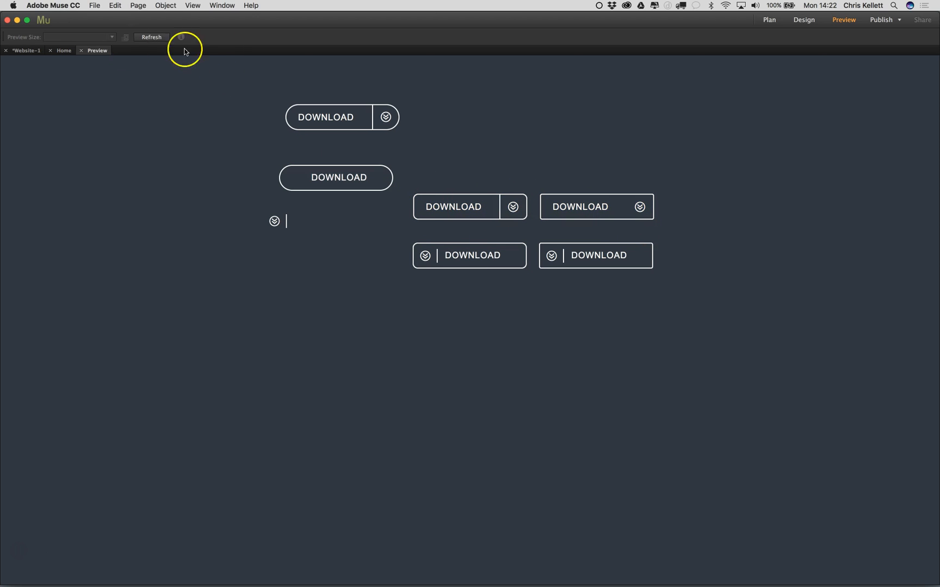
click(64, 50)
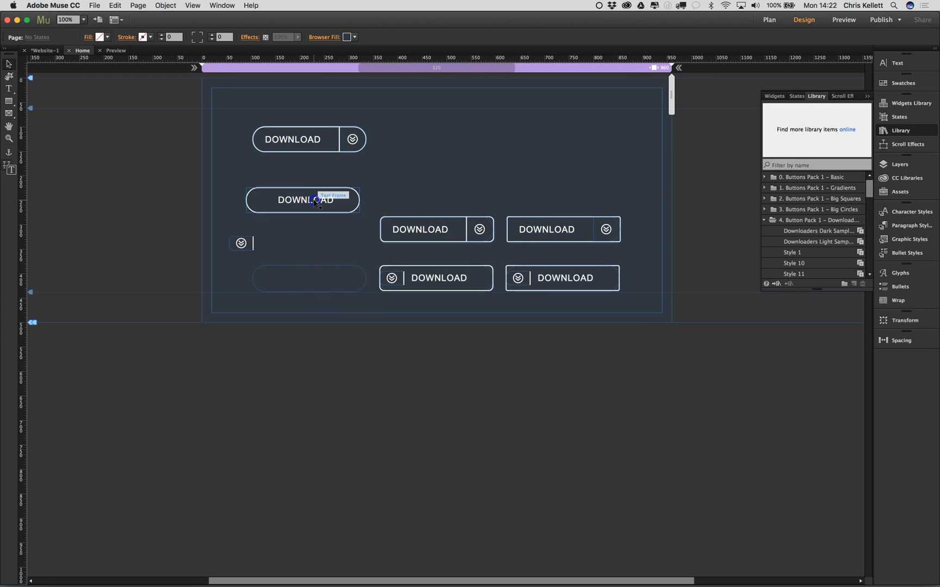
Step: Examine the text settings of the separated DOWNLOAD text frame and compare them with the empty state button
click(314, 203)
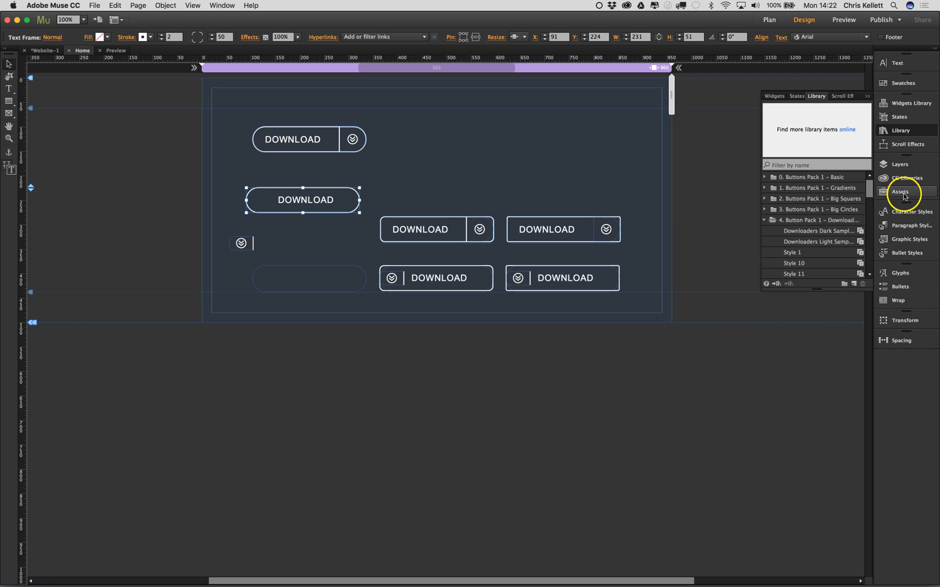
click(890, 64)
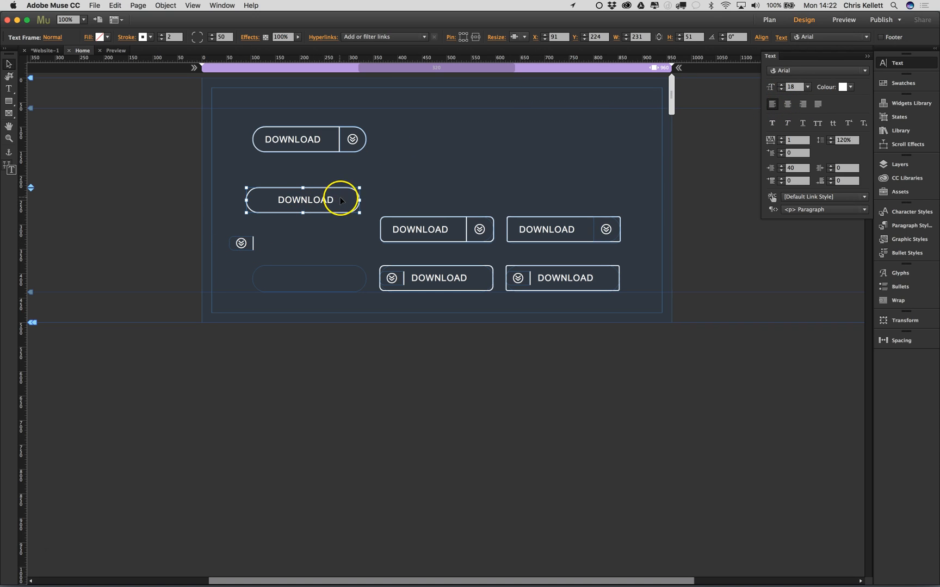
click(321, 281)
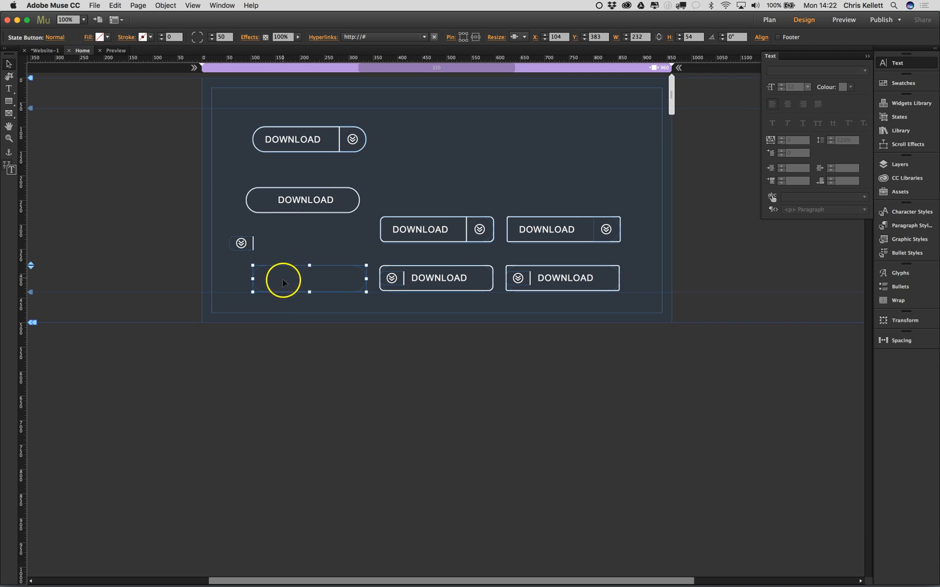
click(341, 197)
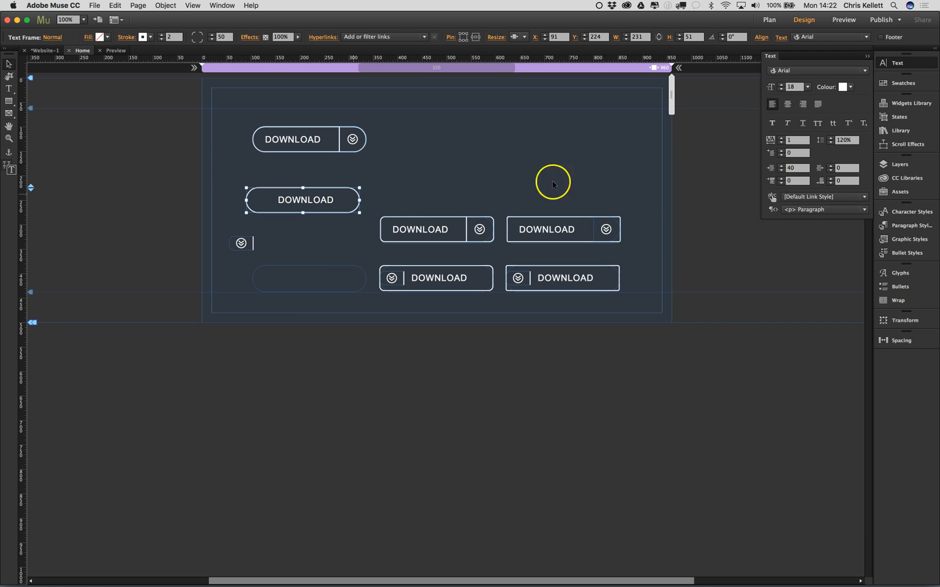
Step: Move the separated DOWNLOAD text frame to X 110, Y 217 and extend its text to DOWNLOAD THIS NOW
mouse_move(318, 205)
mouse_down()
mouse_move(342, 202)
mouse_move(327, 203)
mouse_up()
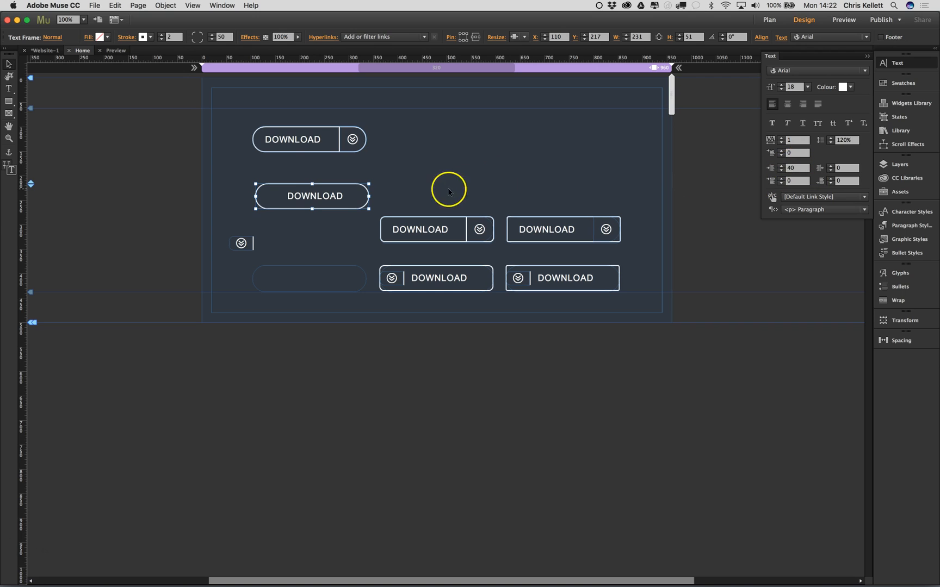
double_click(357, 201)
click(365, 198)
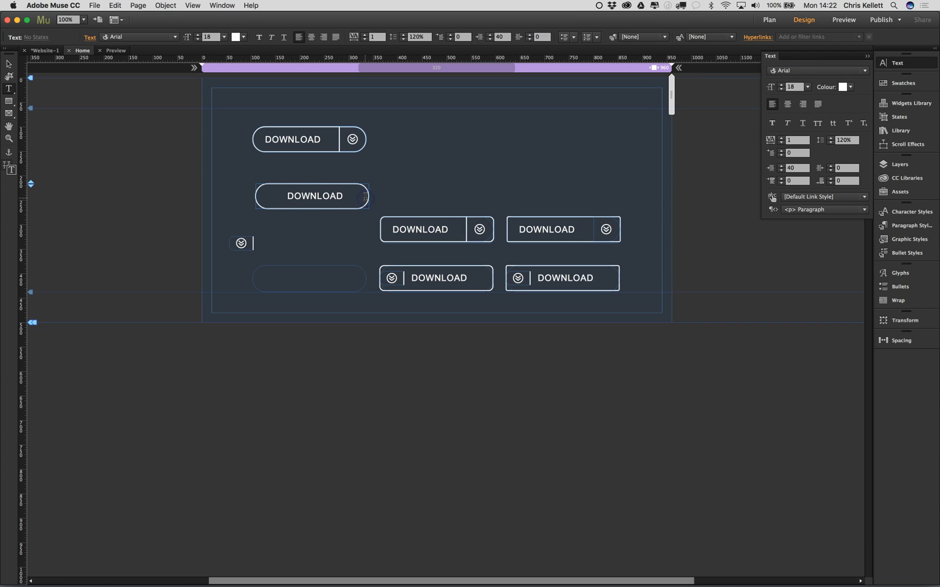
text(THIS NOW)
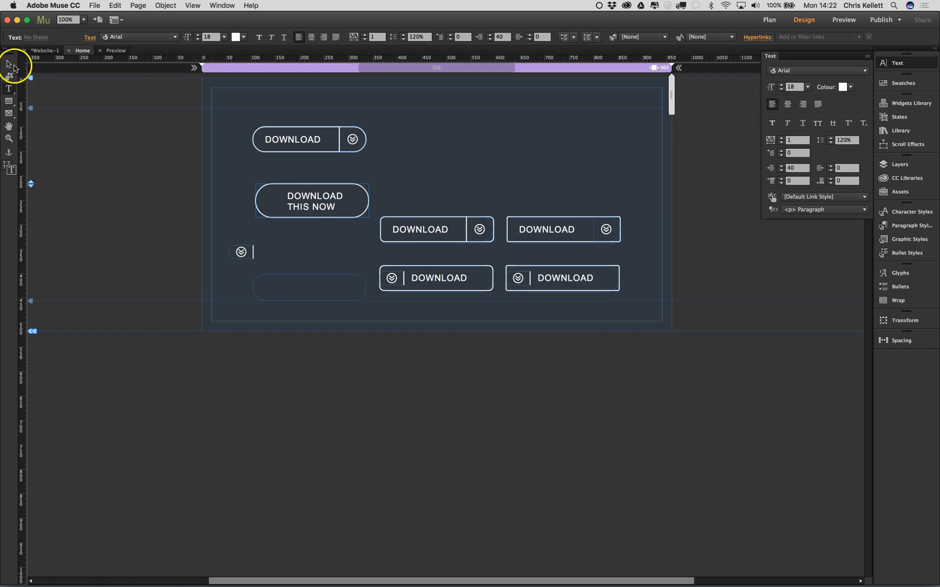
click(9, 64)
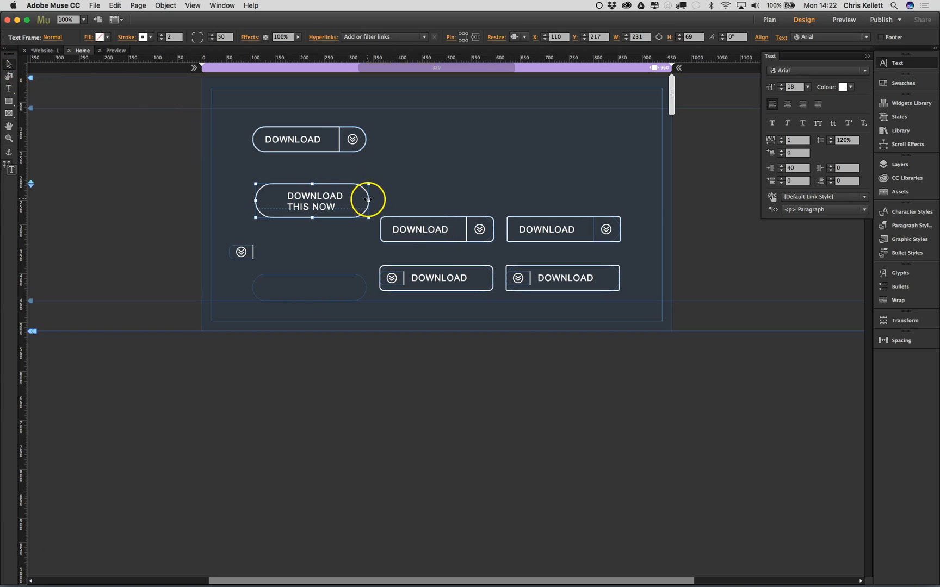
Step: Widen the DOWNLOAD THIS NOW text frame to 337 so its text fits on one line
drag(370, 201, 421, 195)
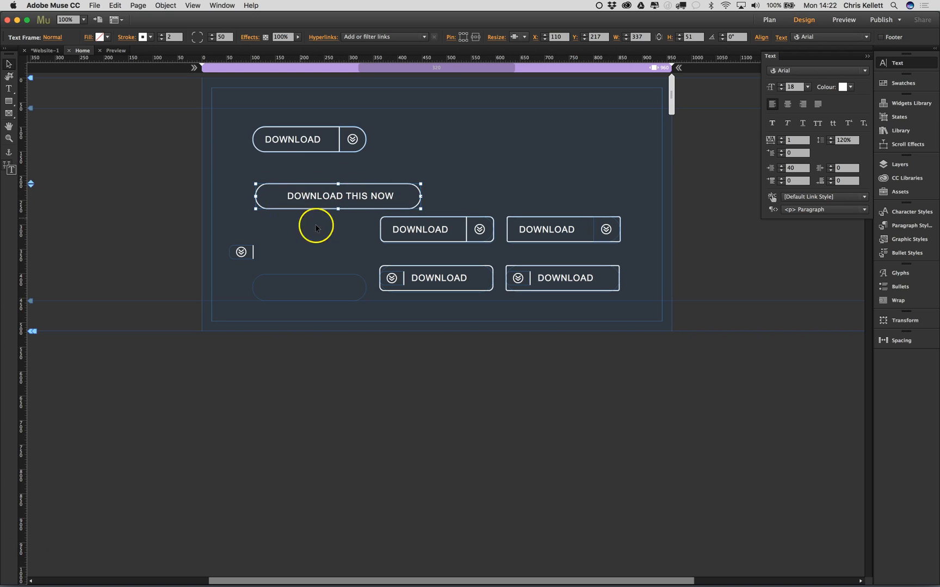
click(462, 182)
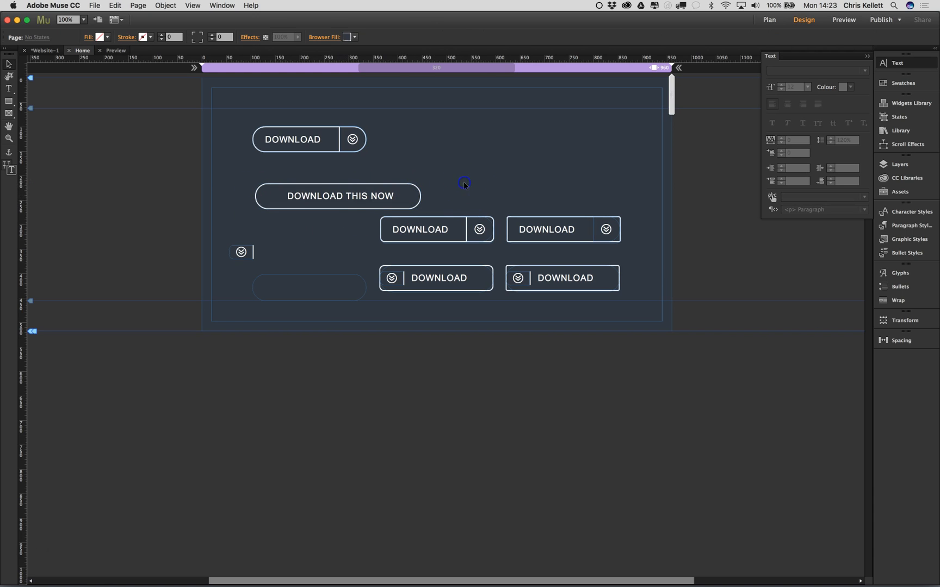
click(387, 196)
click(358, 185)
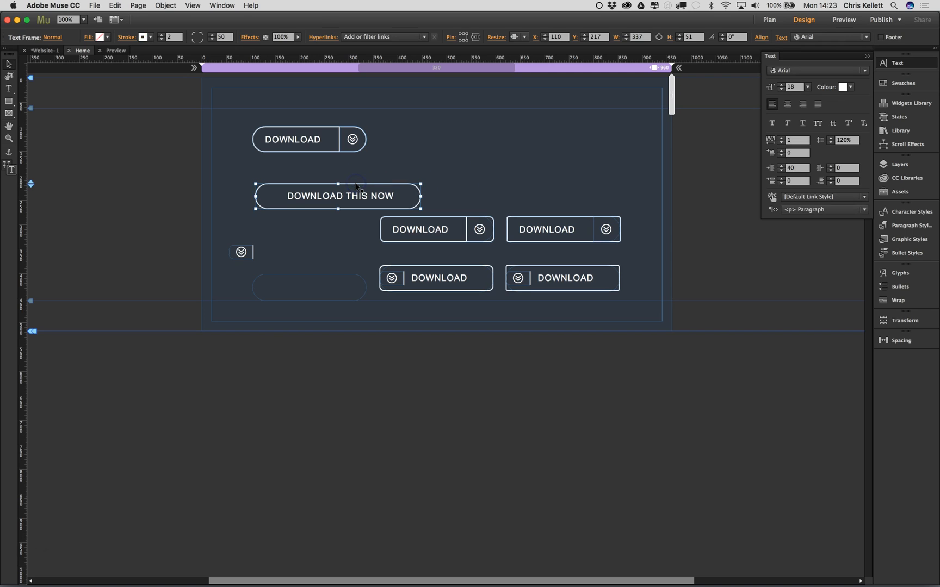
Step: Move the DOWNLOAD THIS NOW frame to X 104, Y 208 and the loose arrow icon frame below it to X 65, Y 324
drag(355, 207, 323, 193)
click(472, 182)
click(331, 193)
click(239, 252)
drag(244, 253, 249, 244)
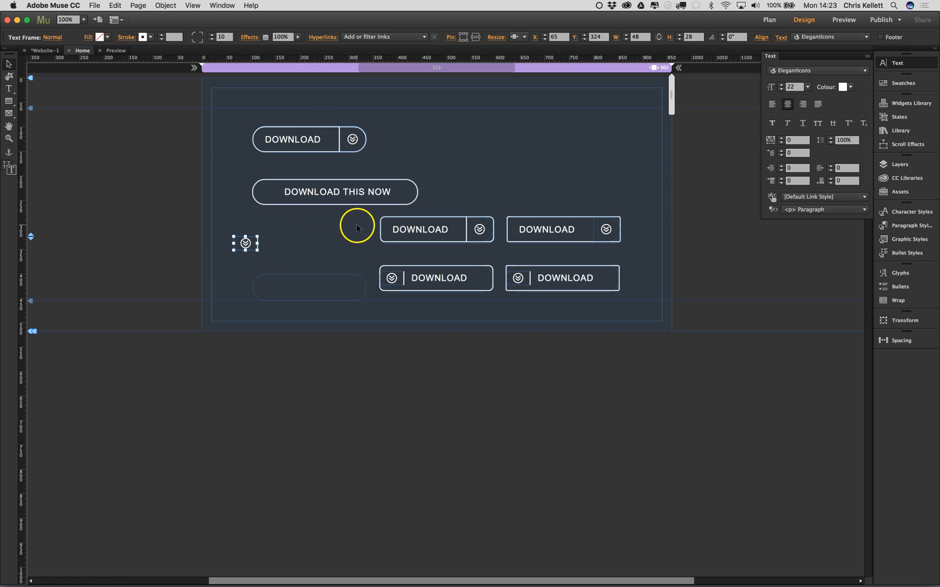
Step: Move the arrow icon frame out of the top pill button to X 492, Y 126, and check the state button's stroke weights
click(357, 139)
click(357, 140)
drag(356, 139, 459, 152)
click(315, 134)
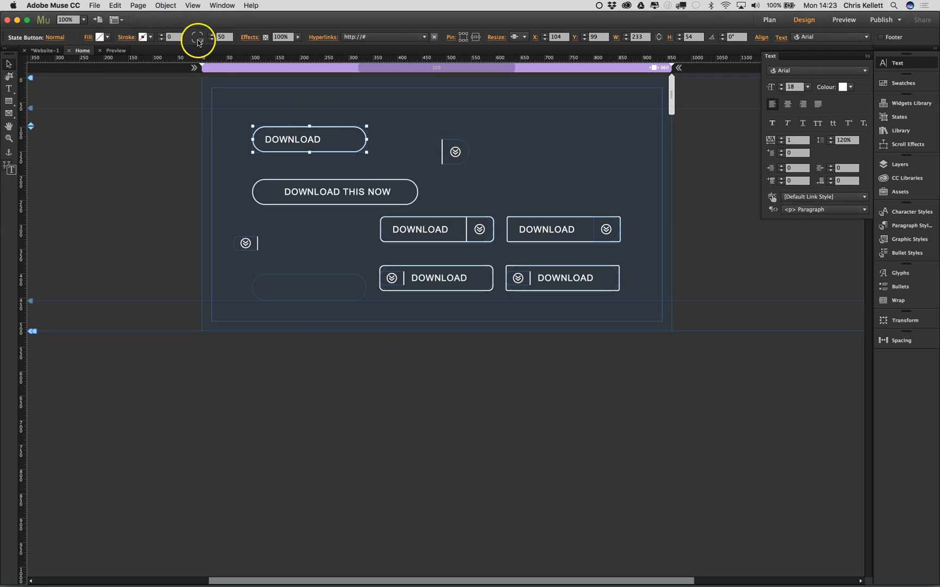
click(125, 37)
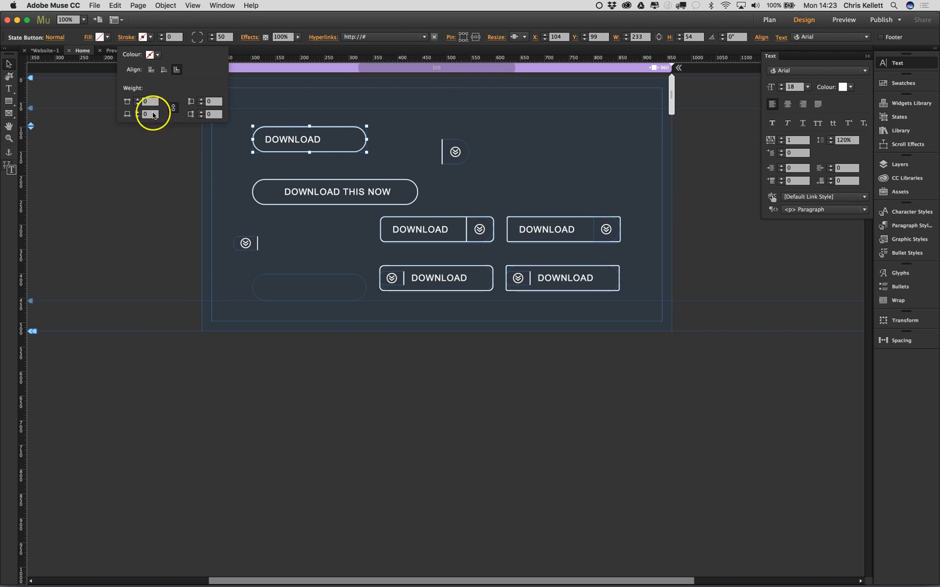
Step: Switch the separated icon frame's divider side by setting its left stroke weight to 0 and its right one to 2
click(457, 160)
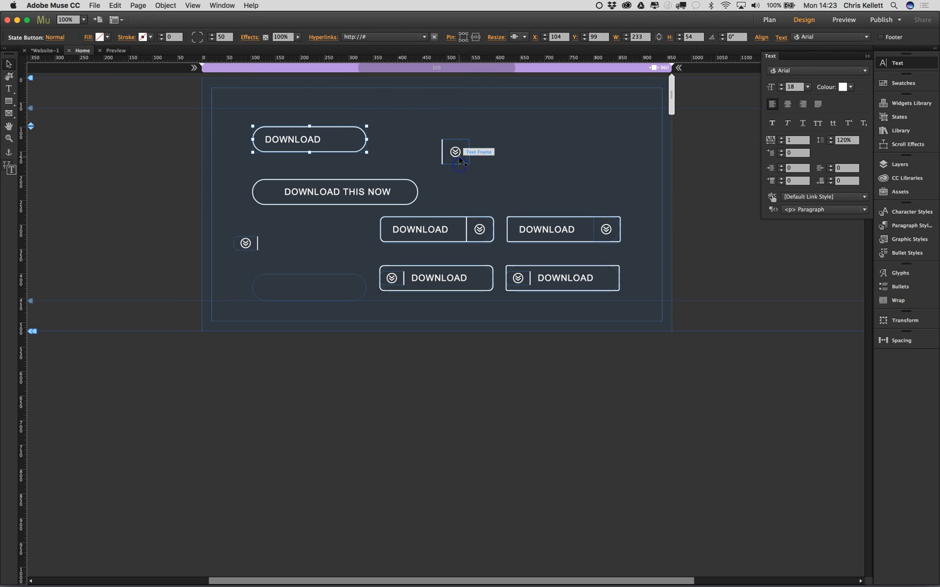
click(127, 37)
click(202, 111)
click(201, 111)
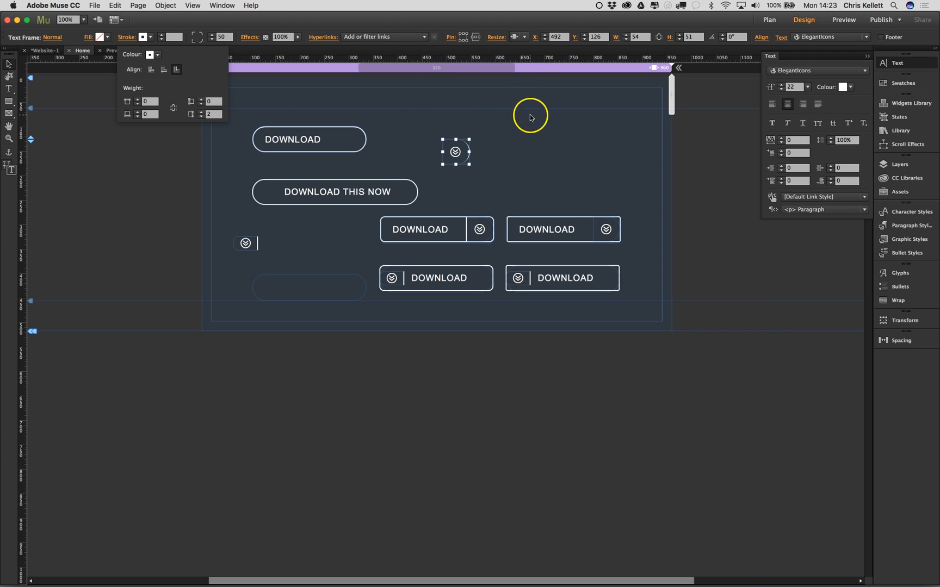
click(470, 147)
Step: Round only the left corners of the separated icon frame, squaring its right ones, and shorten the frame to a height of 50
double_click(455, 153)
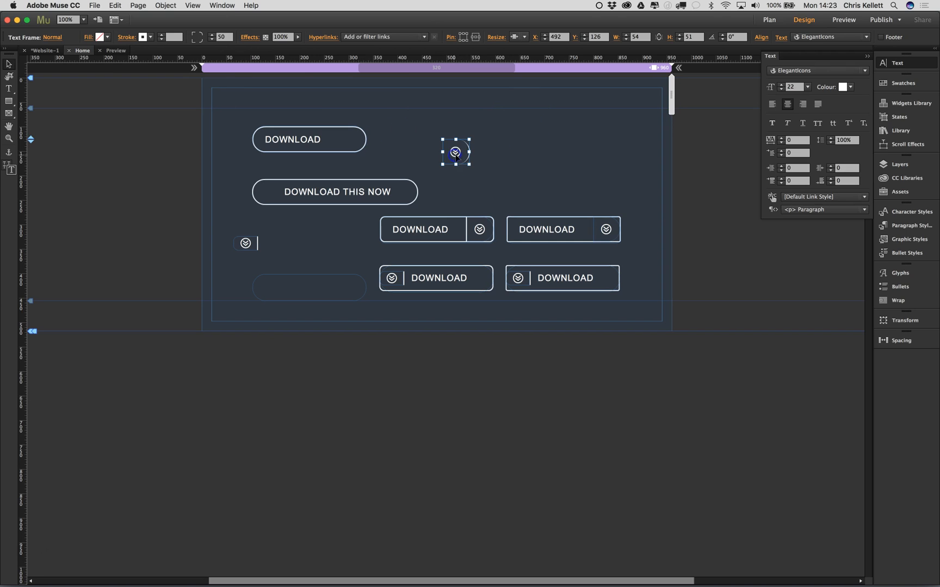
click(193, 37)
click(484, 144)
click(448, 148)
drag(456, 165, 456, 164)
click(484, 132)
click(468, 144)
Step: Equalize the icon frame's padding to 14 on all sides and float the Spacing settings beside the frame
click(902, 340)
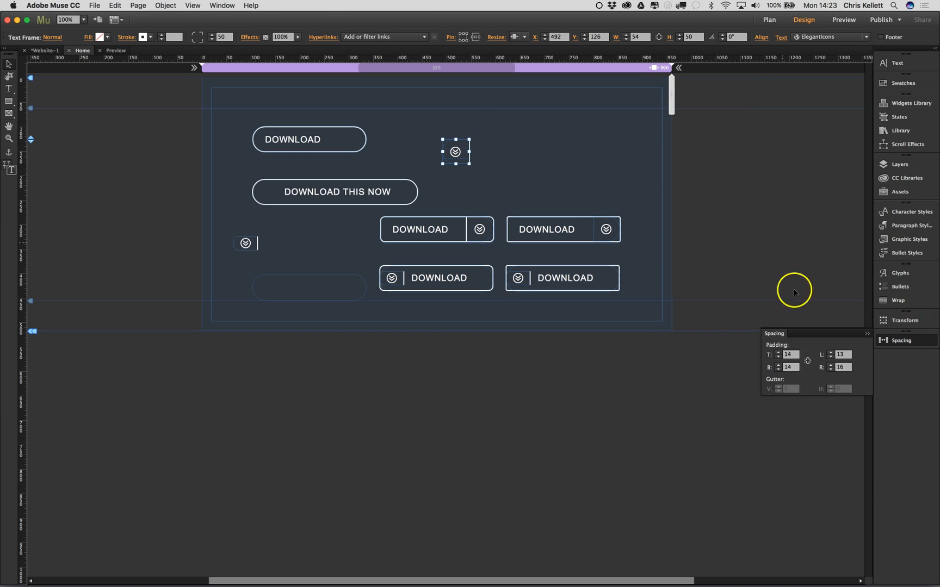
click(806, 360)
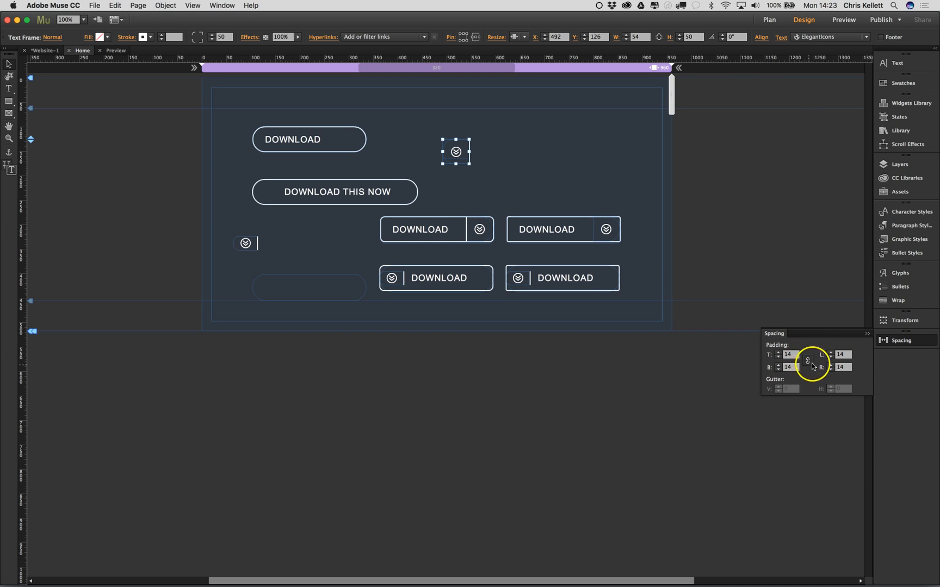
drag(780, 339, 539, 161)
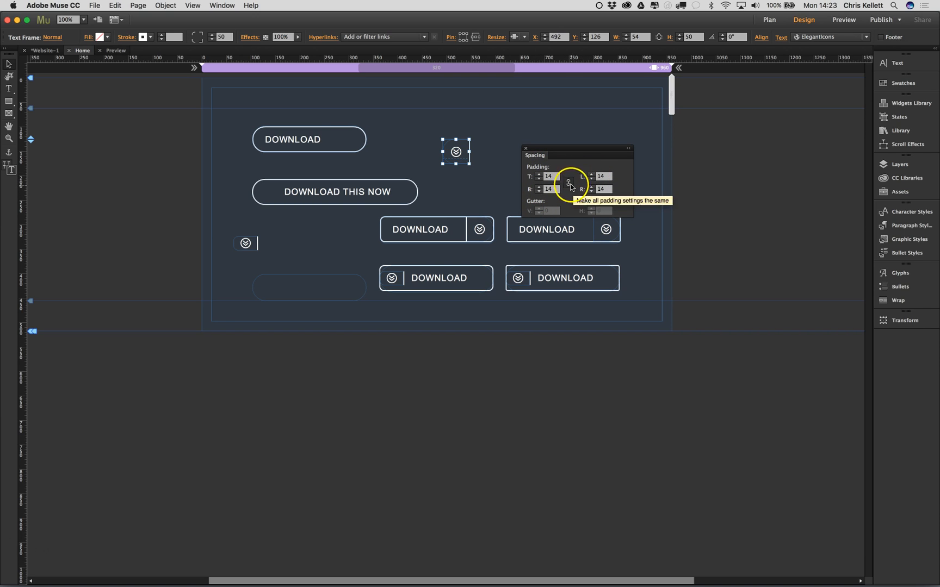
Step: Reduce the icon frame's top padding to 5 and bottom padding to 3, and shrink its height to 33
click(541, 190)
click(457, 161)
click(458, 156)
drag(456, 159, 457, 156)
Step: Check the padding of the other loose arrow icon frame and delete the modified icon frame beside the top button
click(243, 243)
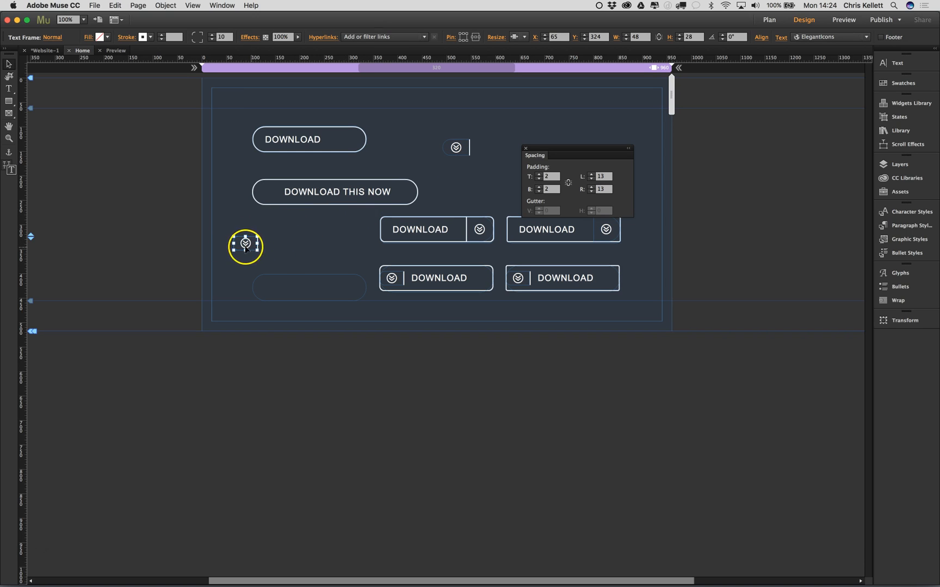
click(456, 147)
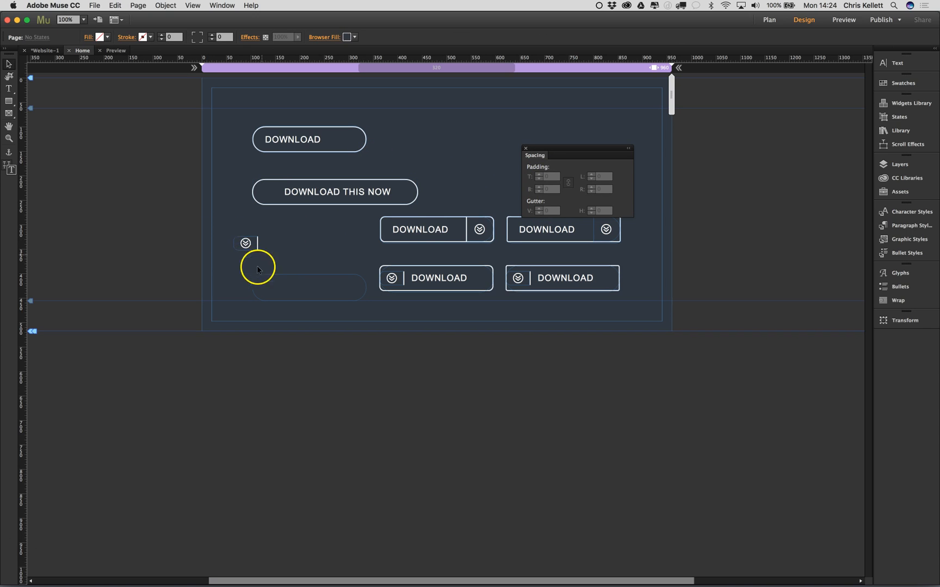
Step: Place the remaining arrow icon frame inside the left end of the DOWNLOAD THIS NOW frame, at X 104, Y 219
click(251, 240)
drag(296, 278, 273, 190)
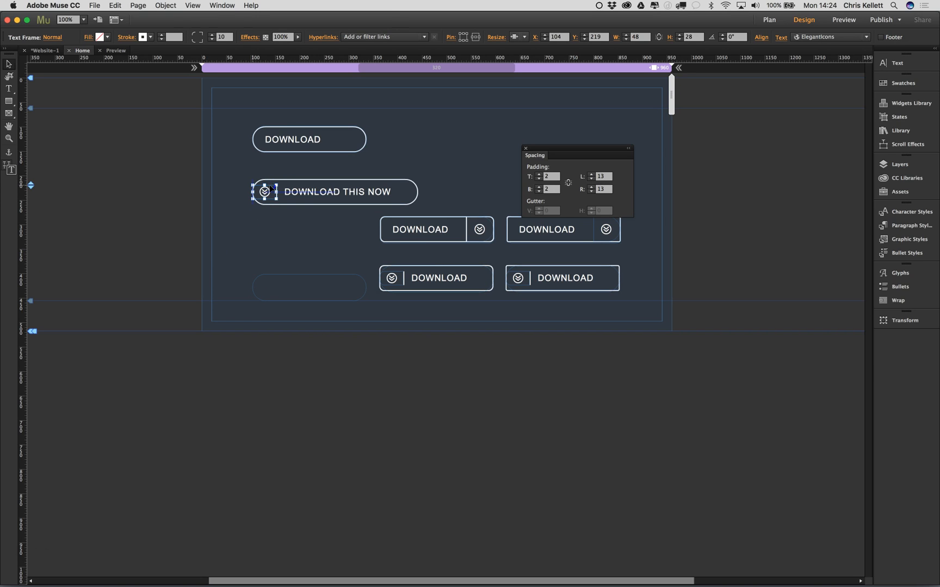
click(307, 250)
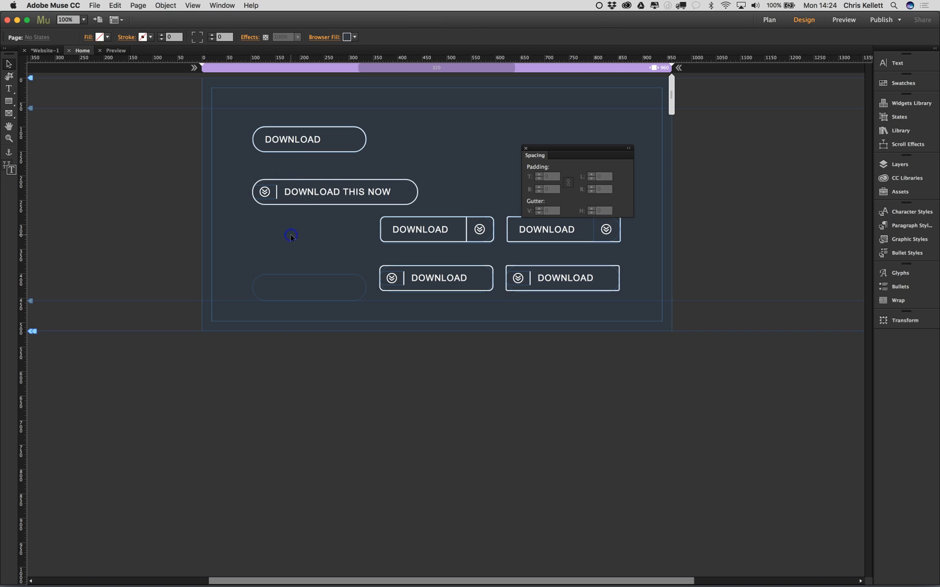
click(293, 182)
triple_click(263, 193)
click(276, 195)
click(9, 65)
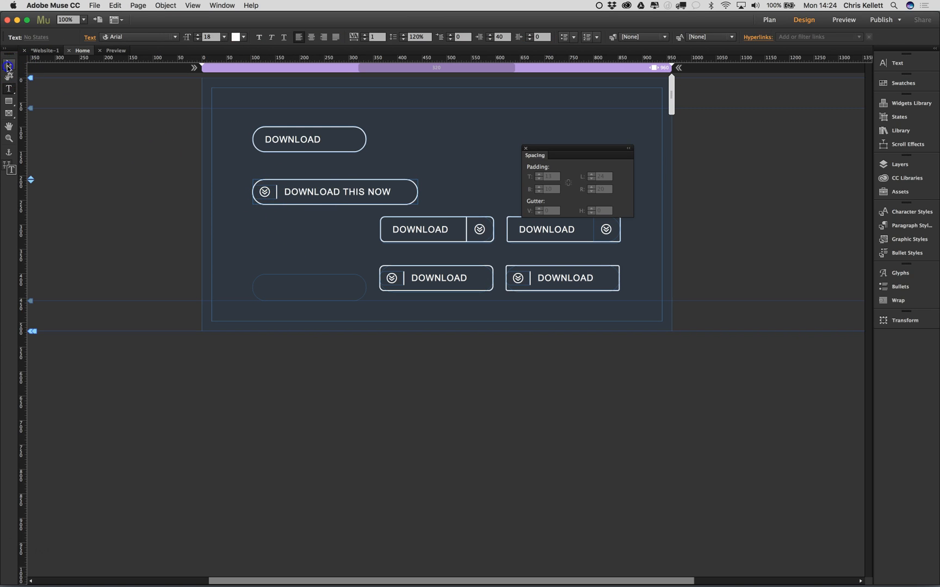
double_click(305, 191)
click(8, 65)
click(239, 207)
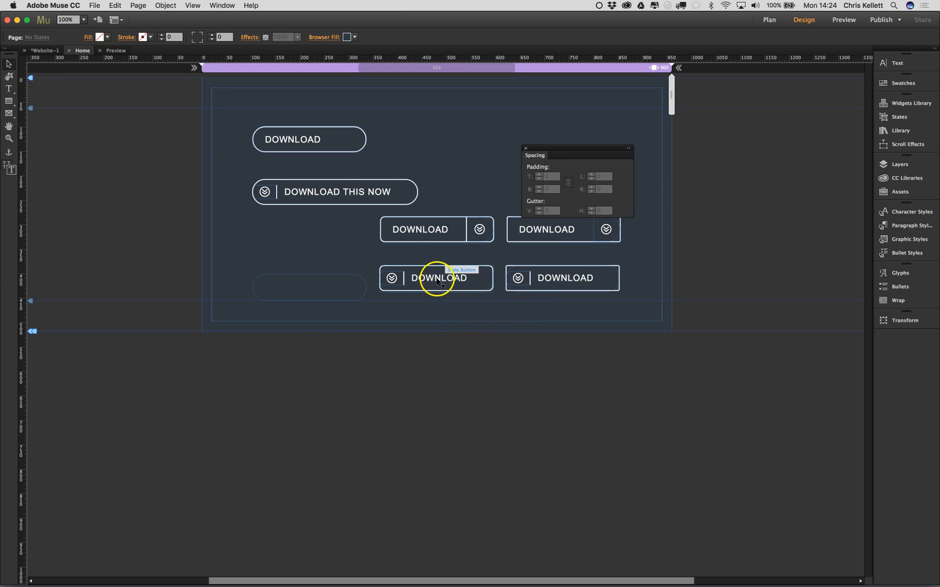
Step: Try moving the DOWNLOAD THIS NOW frame up off its icon, and undo the recent edits back past the icon frame's deletion
click(413, 195)
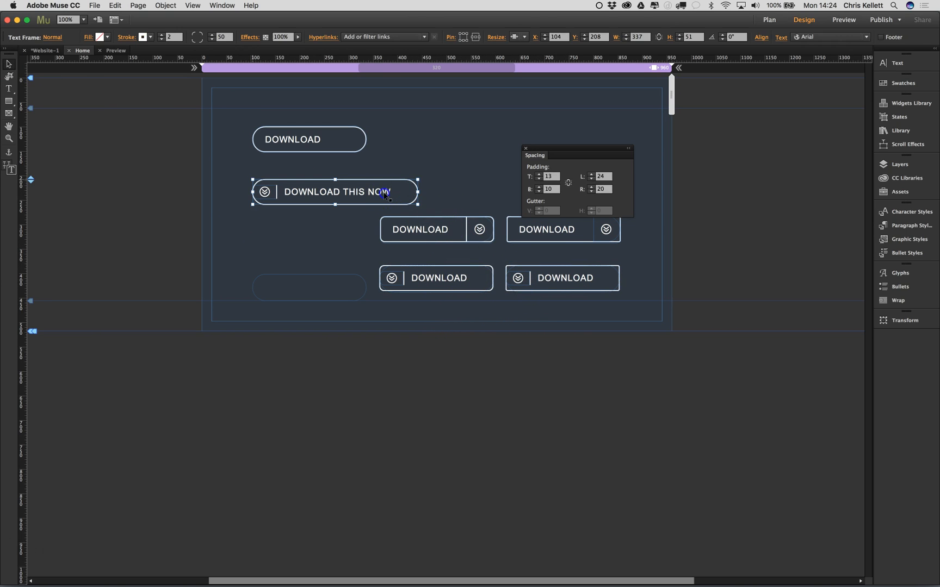
drag(385, 191, 386, 169)
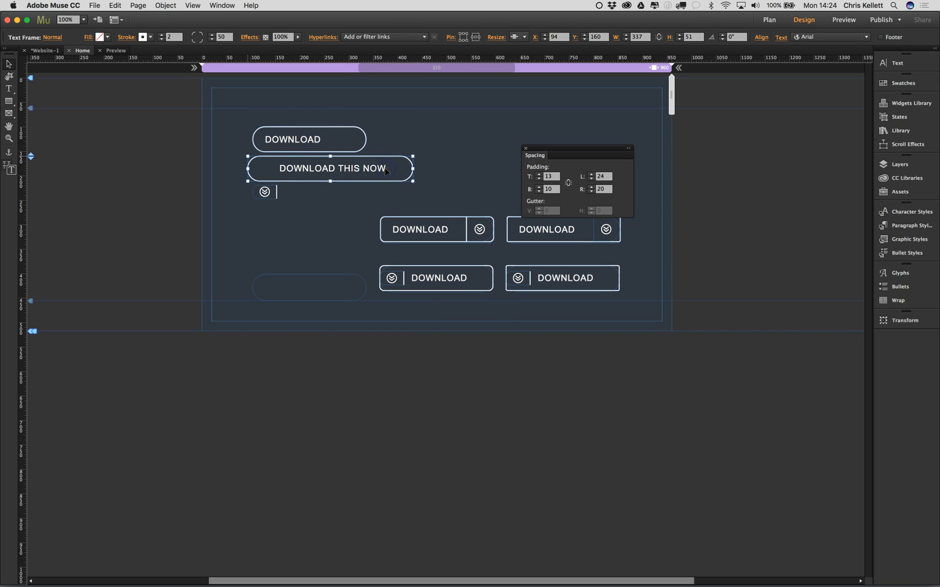
key(super+z)
key(super+z)
key(super+z)
key(super+z)
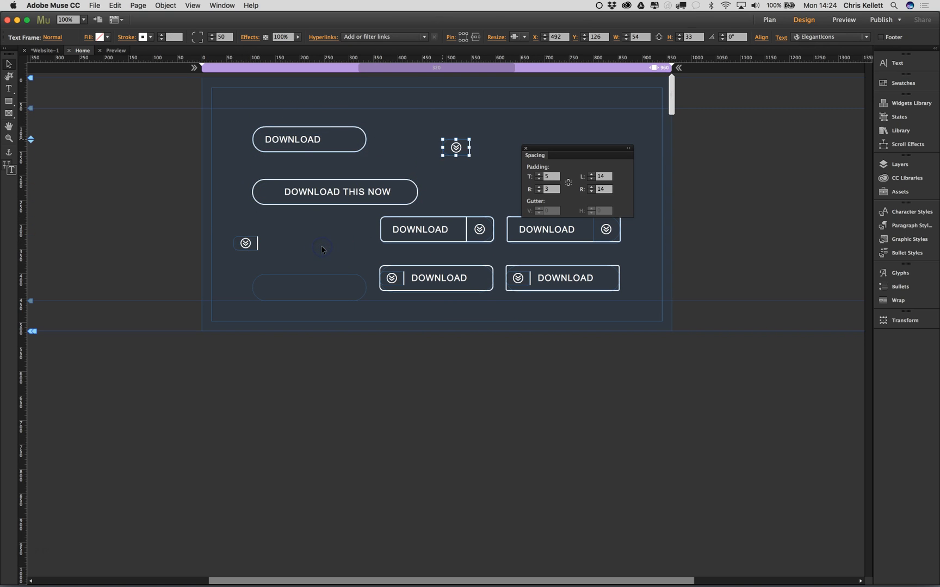
click(365, 284)
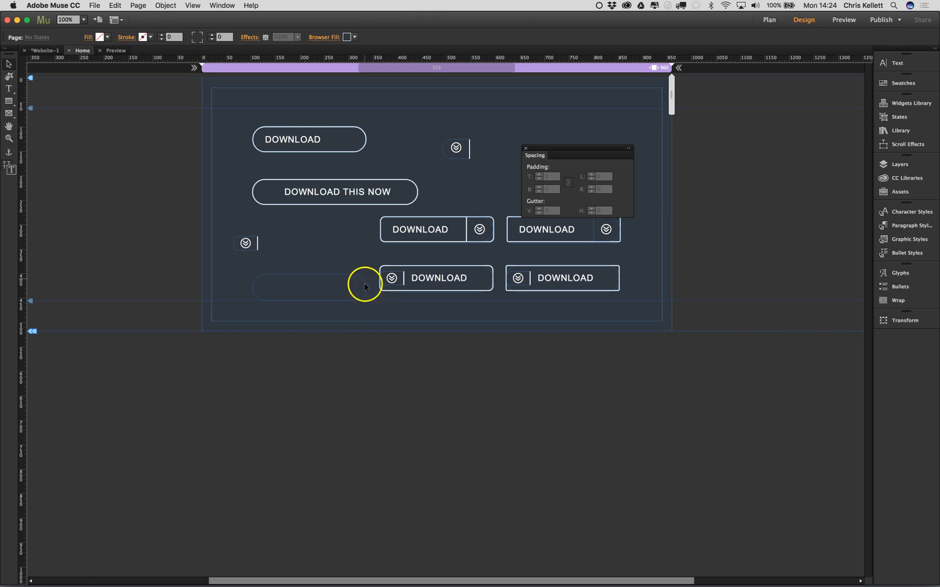
Step: Delete the two loose arrow icon frames, the DOWNLOAD and DOWNLOAD THIS NOW text frames and the empty state button
click(346, 192)
click(447, 182)
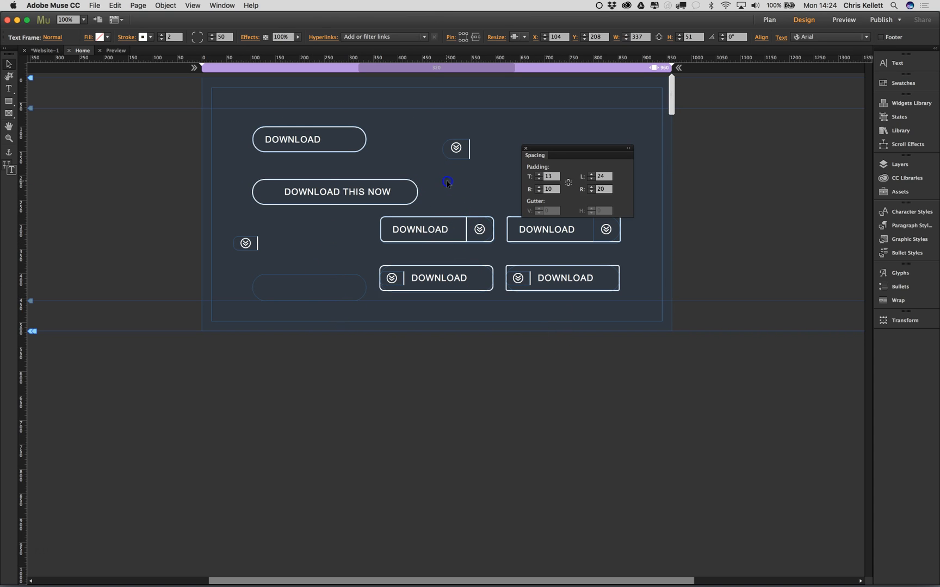
drag(491, 162, 410, 131)
click(520, 115)
drag(434, 199, 186, 174)
drag(216, 118, 367, 304)
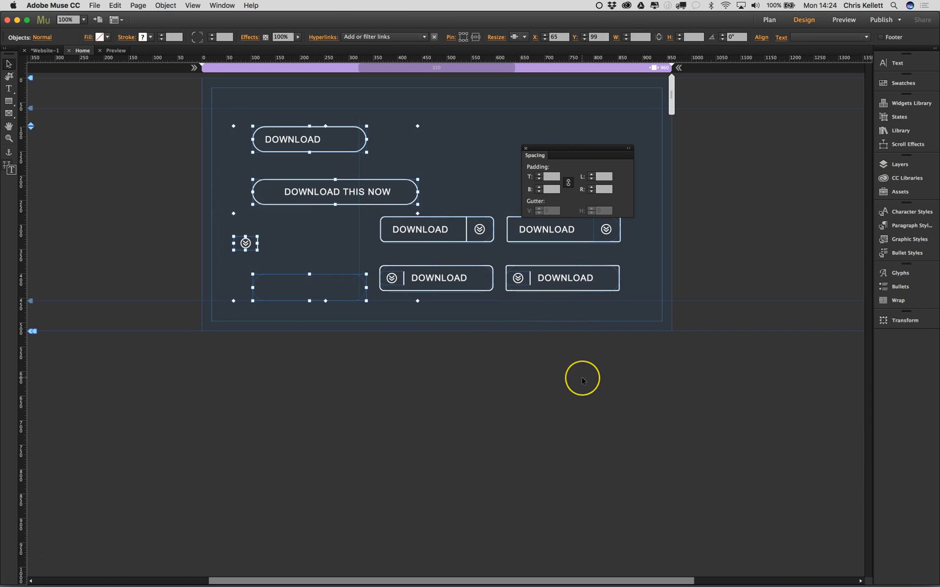
key(Delete)
Step: Delete the two square-cornered buttons and the upper rounded button, keeping only the rounded button with its icon before the text
drag(660, 311, 557, 200)
key(Delete)
drag(520, 238, 296, 220)
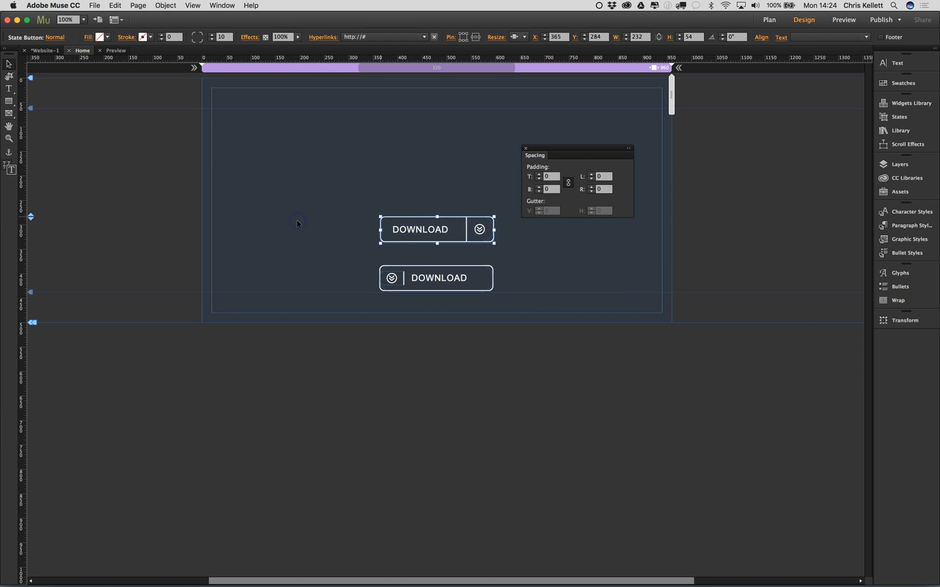
key(Delete)
Step: Move the remaining button to about X 86, Y 215 and set its corner radius to 50
click(435, 298)
drag(456, 285, 319, 202)
click(336, 204)
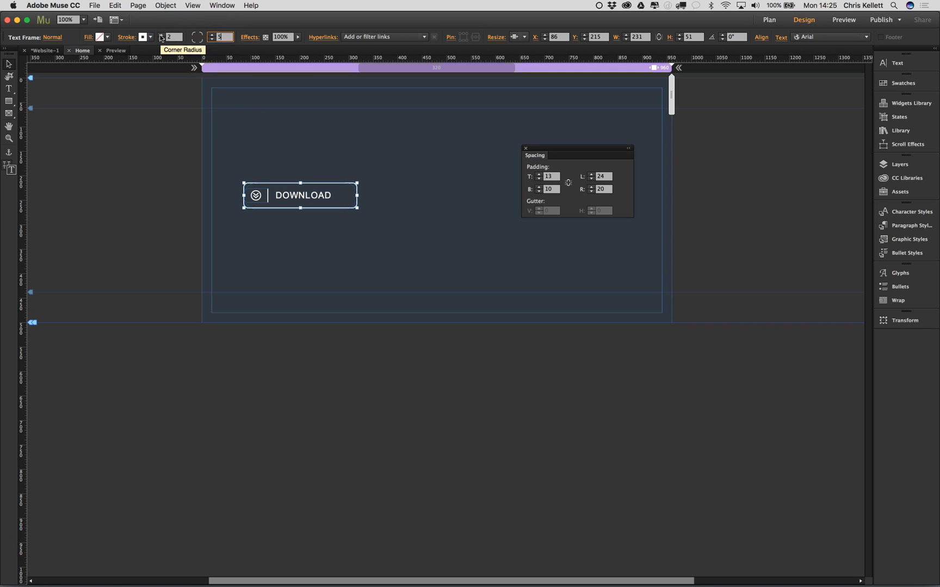
click(352, 250)
Step: Move the rounded button across to X 225 and reduce its state button height to 52, at Y 214
click(337, 201)
drag(337, 201, 398, 202)
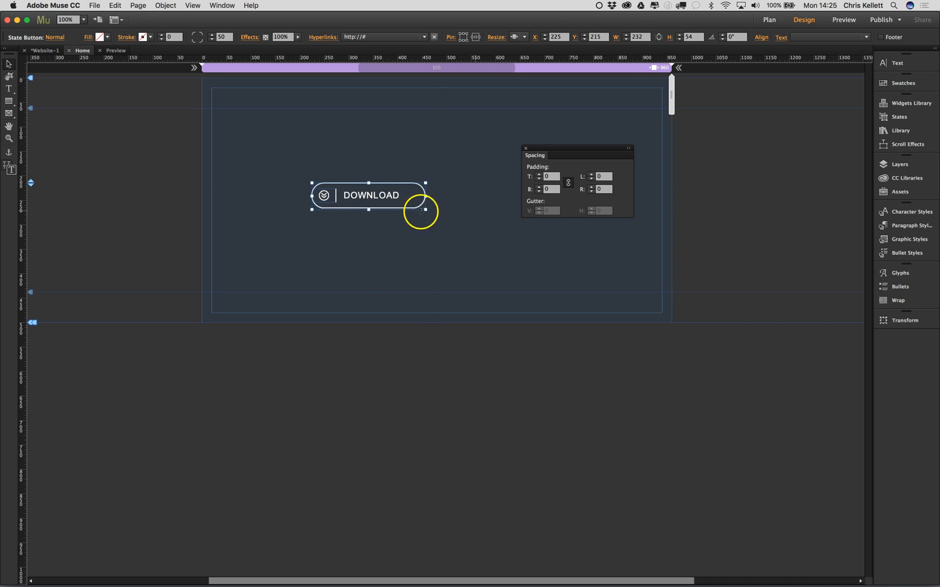
drag(390, 204, 368, 192)
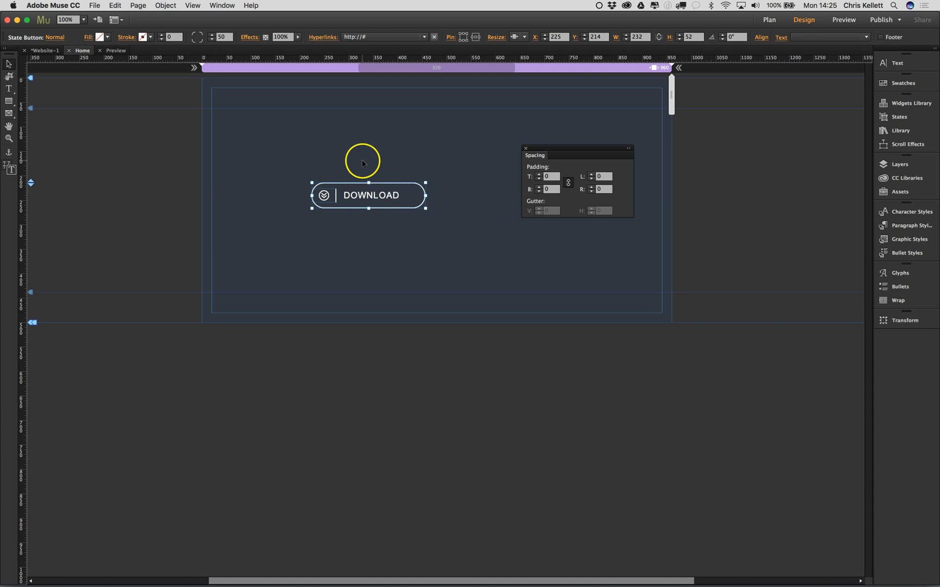
Step: Change the button's label from DOWNLOAD to GO and narrow its text frame to fit the shorter word
double_click(379, 202)
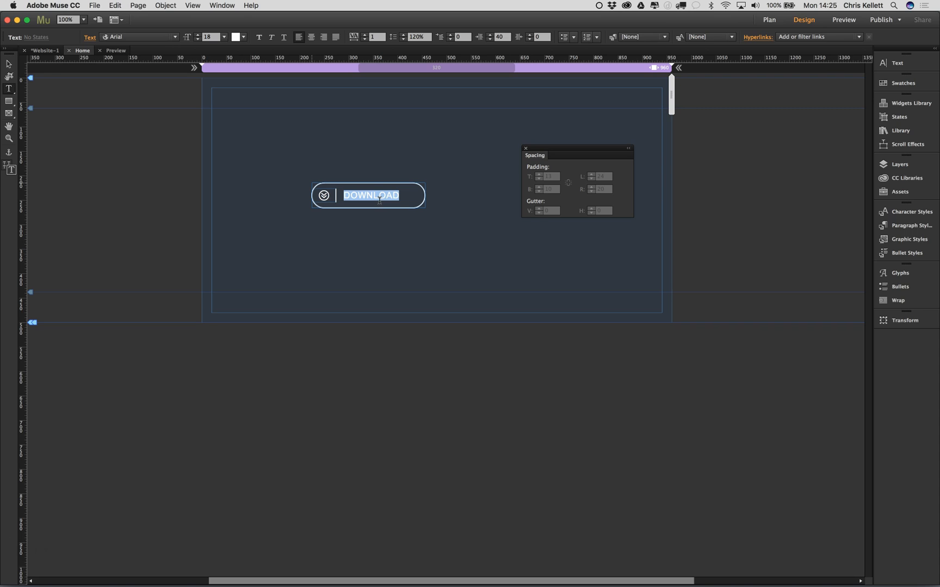
text(GO)
click(9, 64)
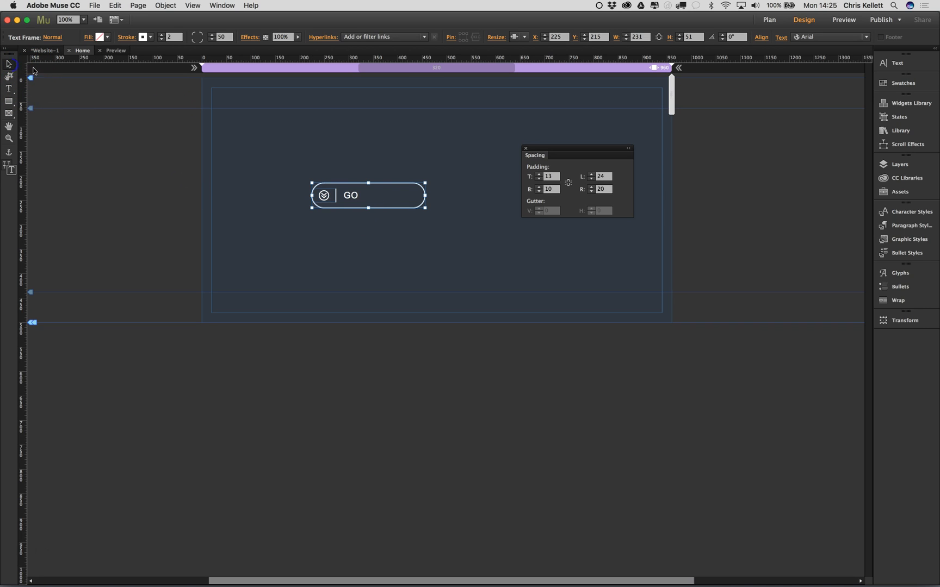
drag(425, 195, 373, 199)
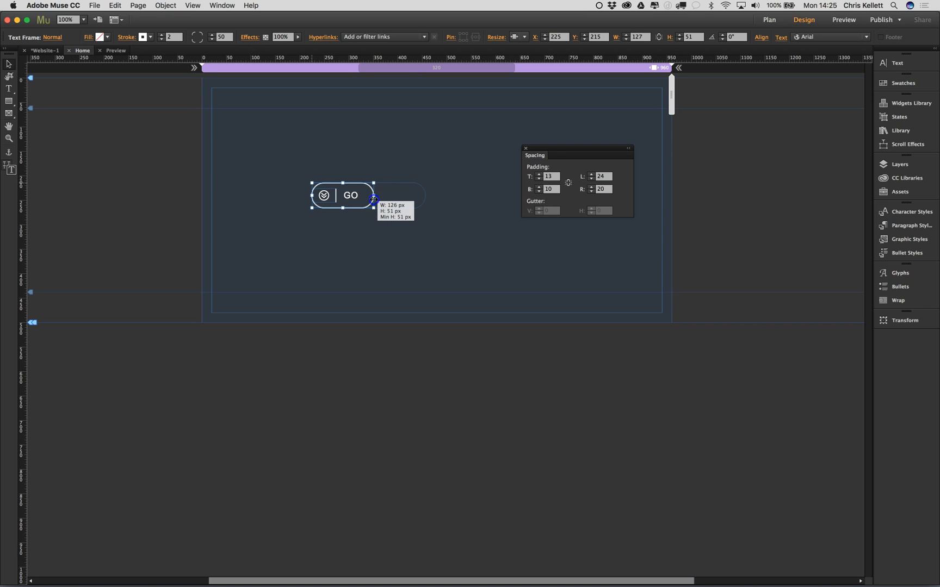
Step: Narrow the surrounding state button to a width of 124 so it fits the shortened text frame
click(422, 197)
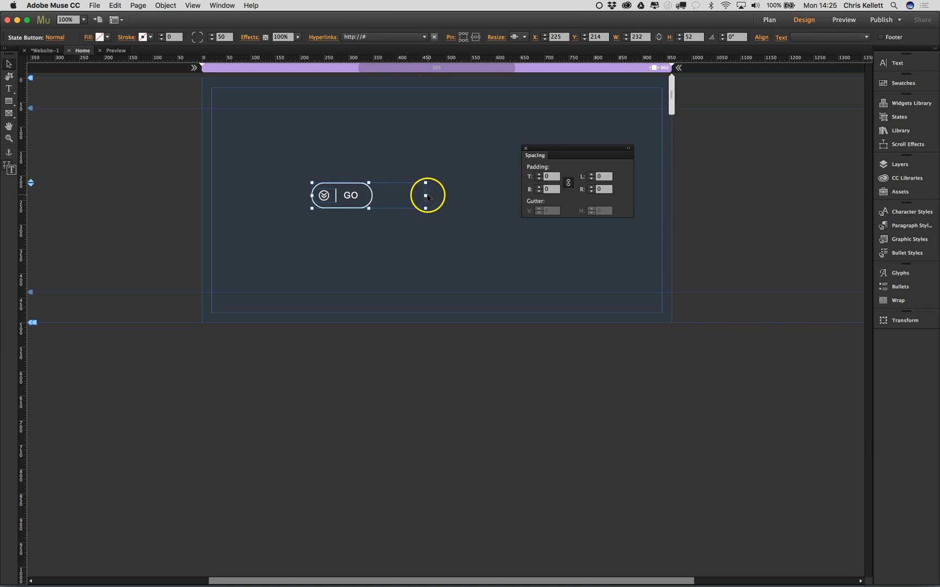
drag(425, 196, 373, 196)
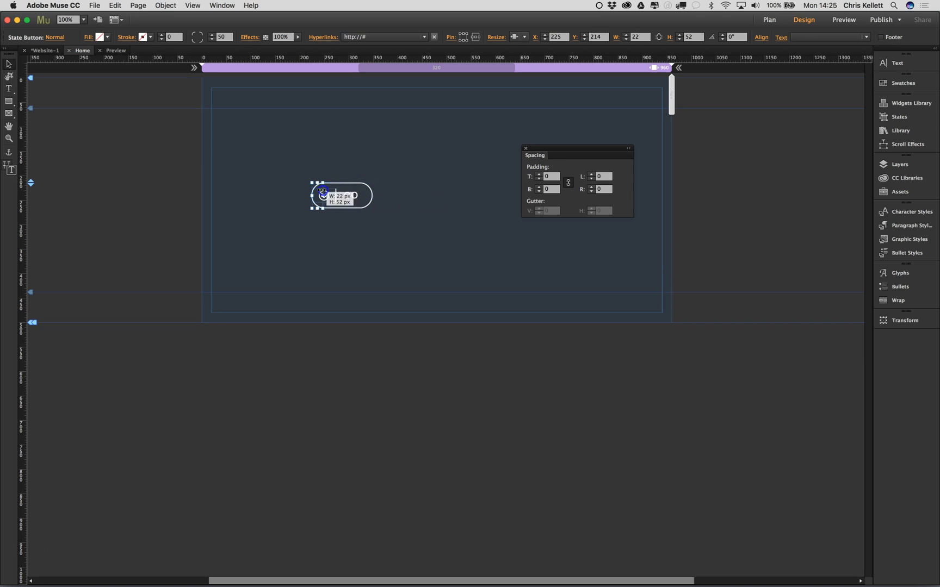
click(357, 211)
Step: Replace the double-arrow icon in the GO button with the circled check mark glyph from the ElegantIcons font
click(329, 195)
click(329, 194)
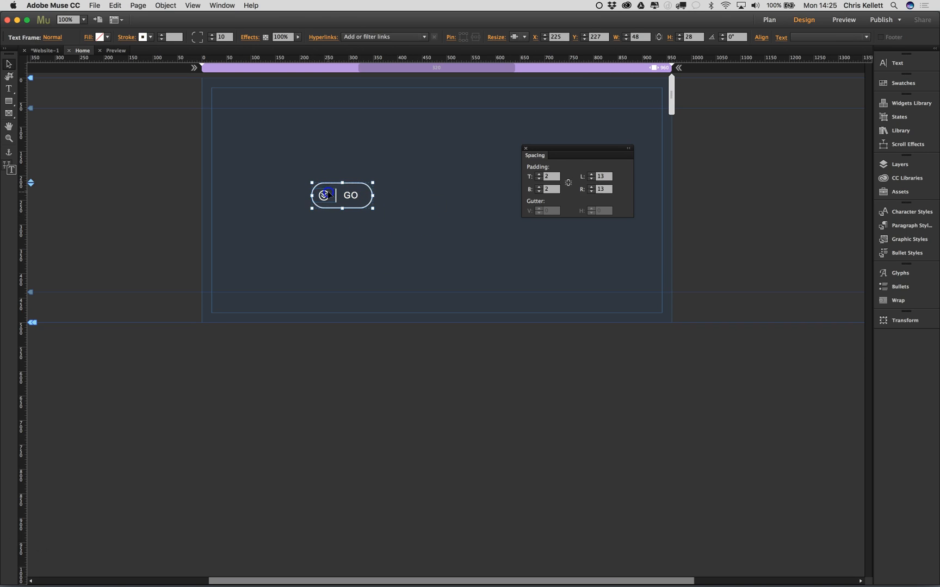
double_click(329, 194)
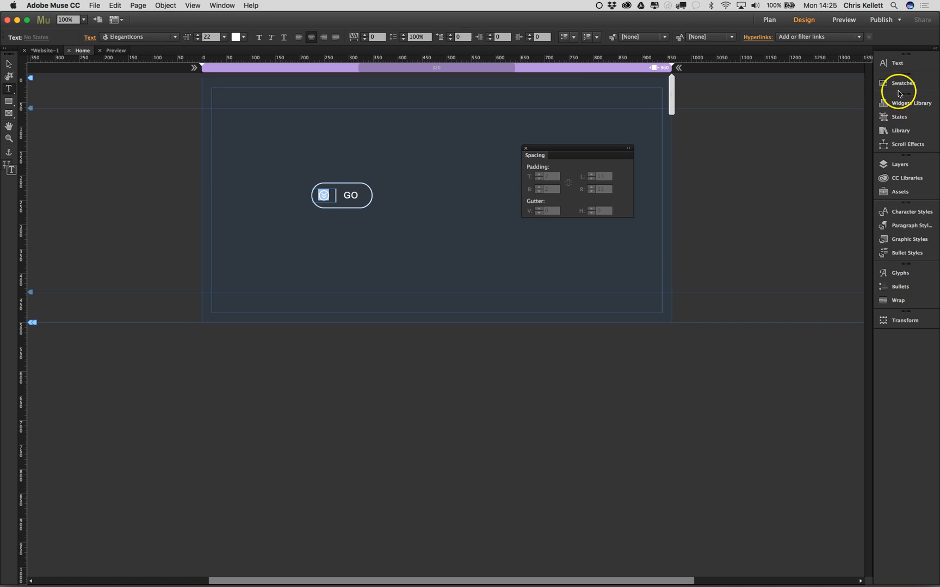
click(899, 273)
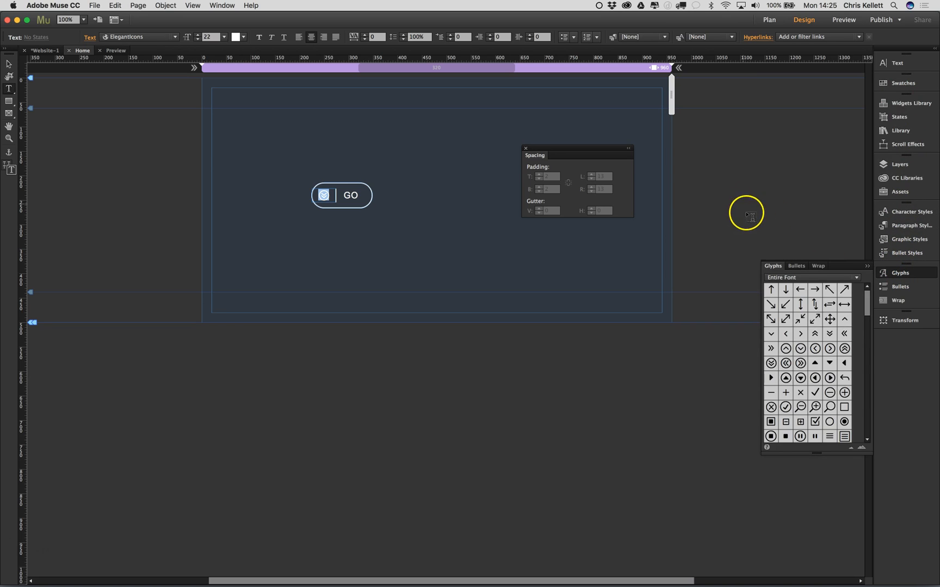
scroll(820, 387, down, 4)
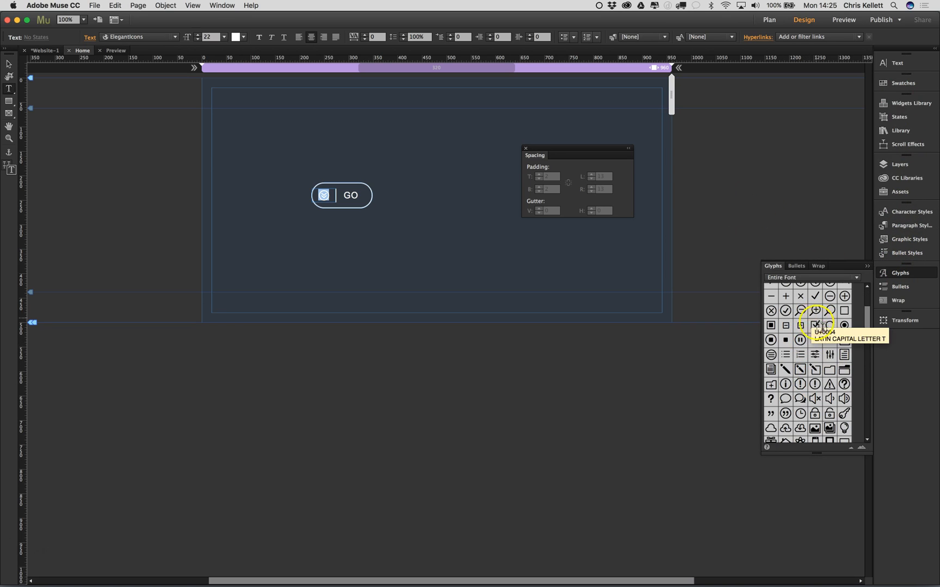
double_click(788, 312)
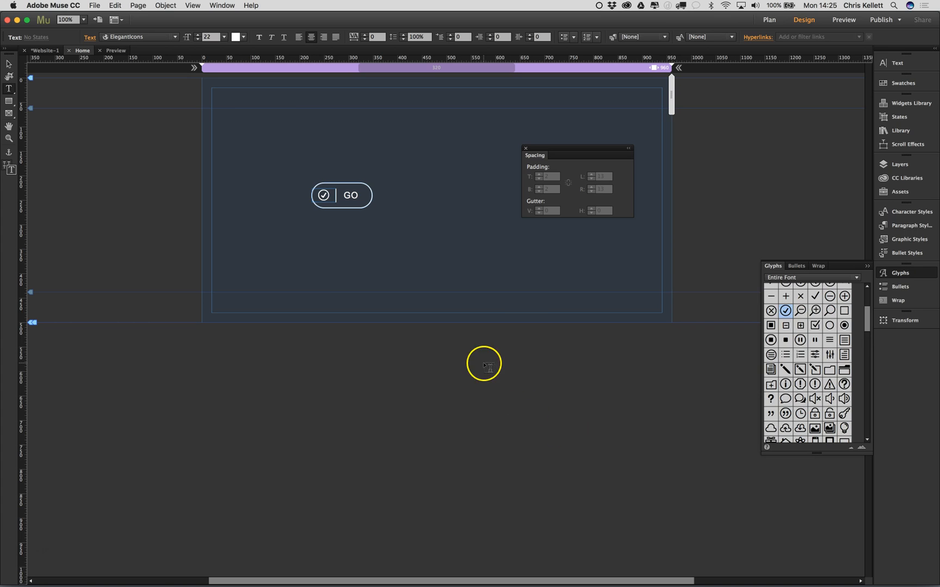
click(8, 64)
click(329, 118)
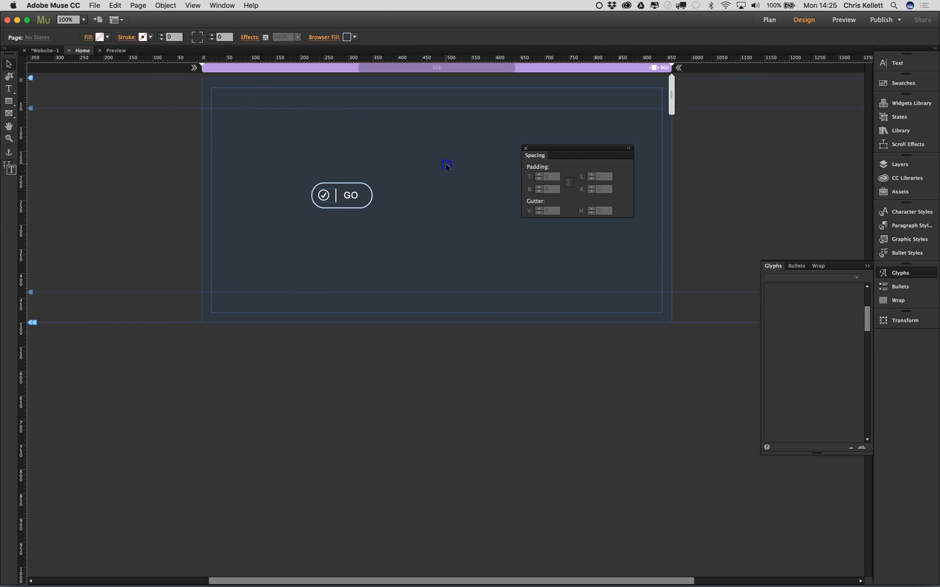
Step: Preview the page with the GO button, close the preview and select the button in the design
key(super+3)
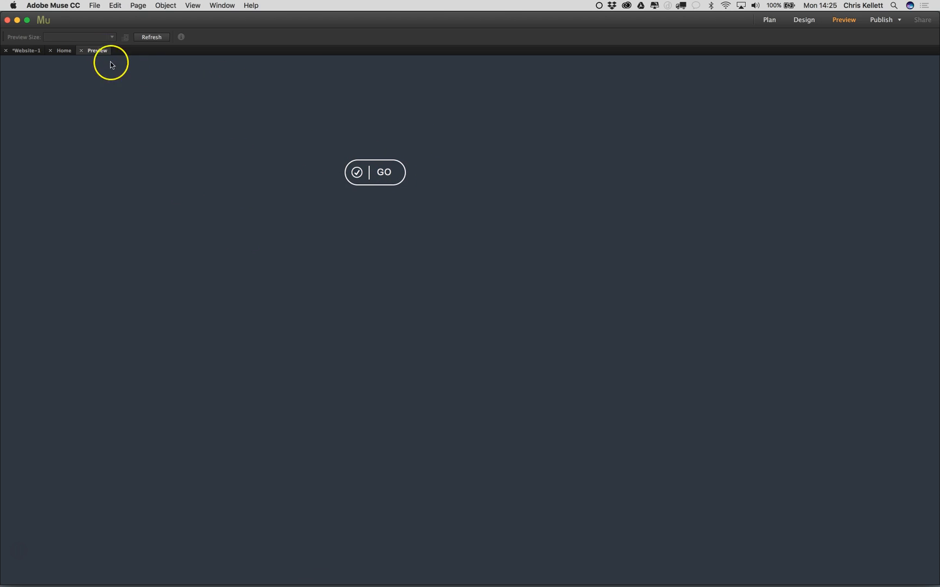
click(81, 50)
click(419, 236)
drag(418, 231, 303, 178)
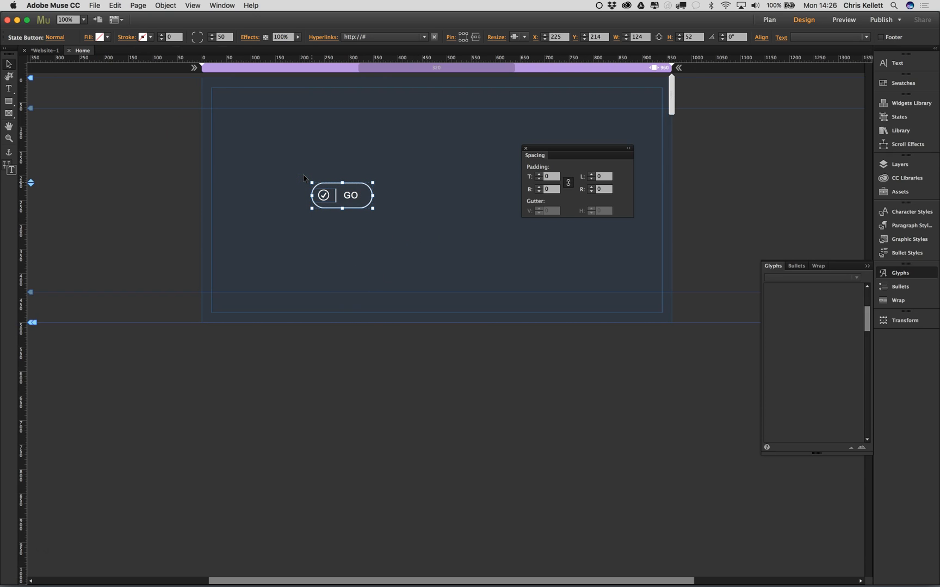